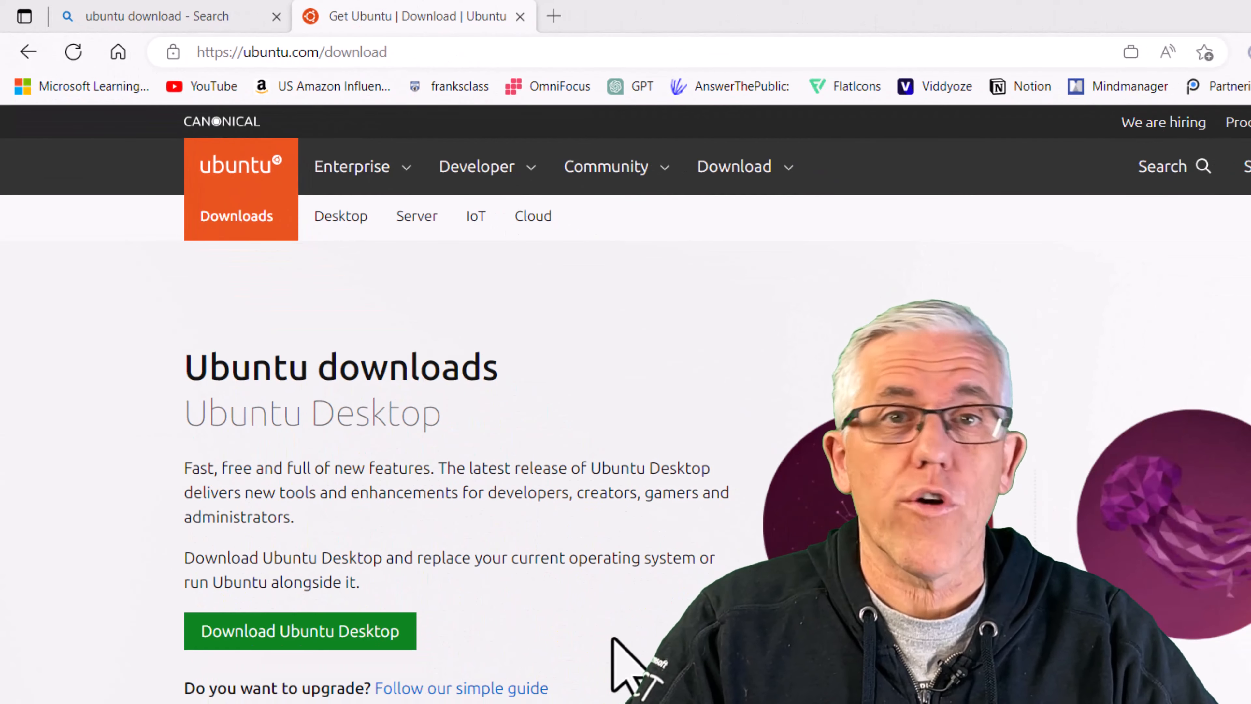
Download the Ubuntu Desktop 22.04.2 image from the Ubuntu website and locate the file in the Downloads folder
scroll(614, 641, down, 3)
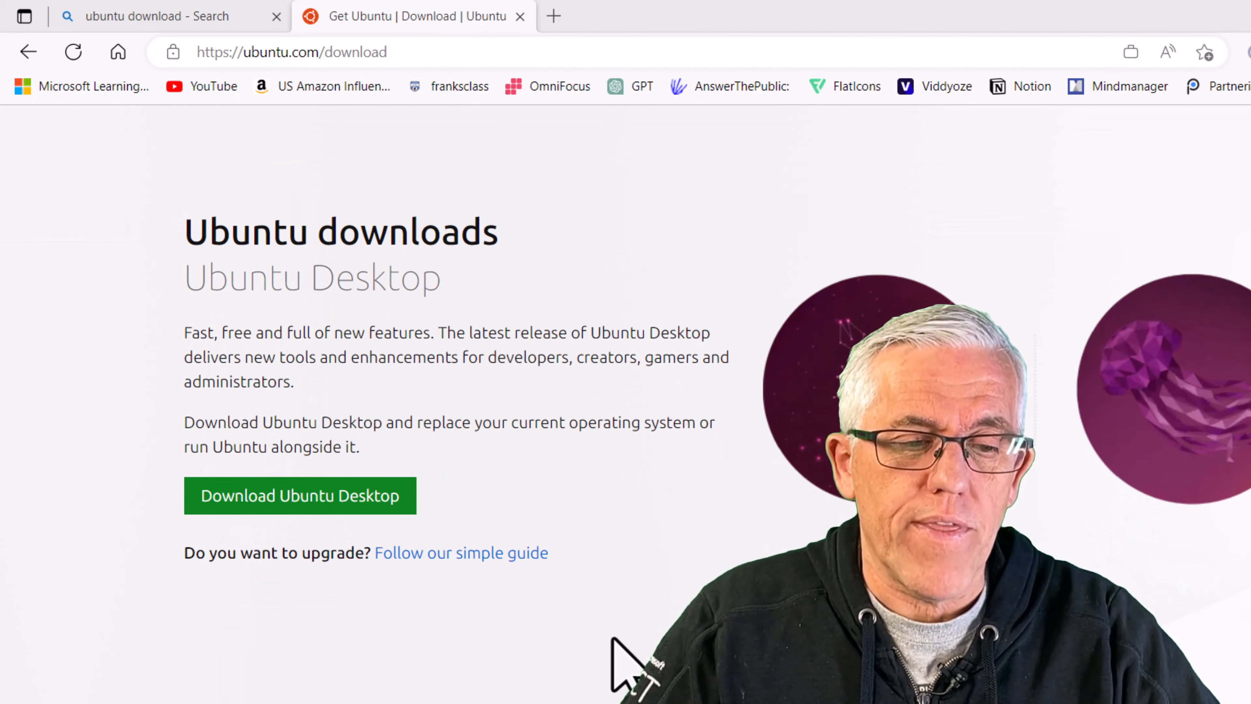
click(364, 508)
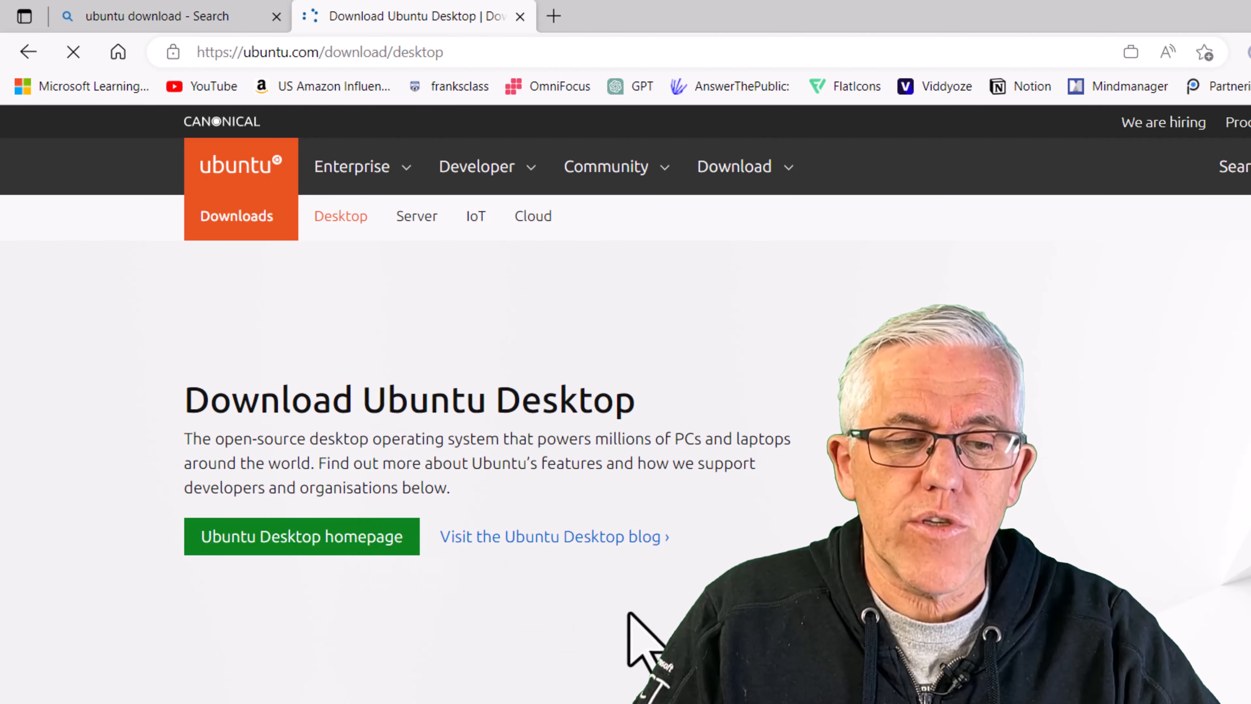
scroll(630, 626, down, 6)
scroll(633, 624, down, 2)
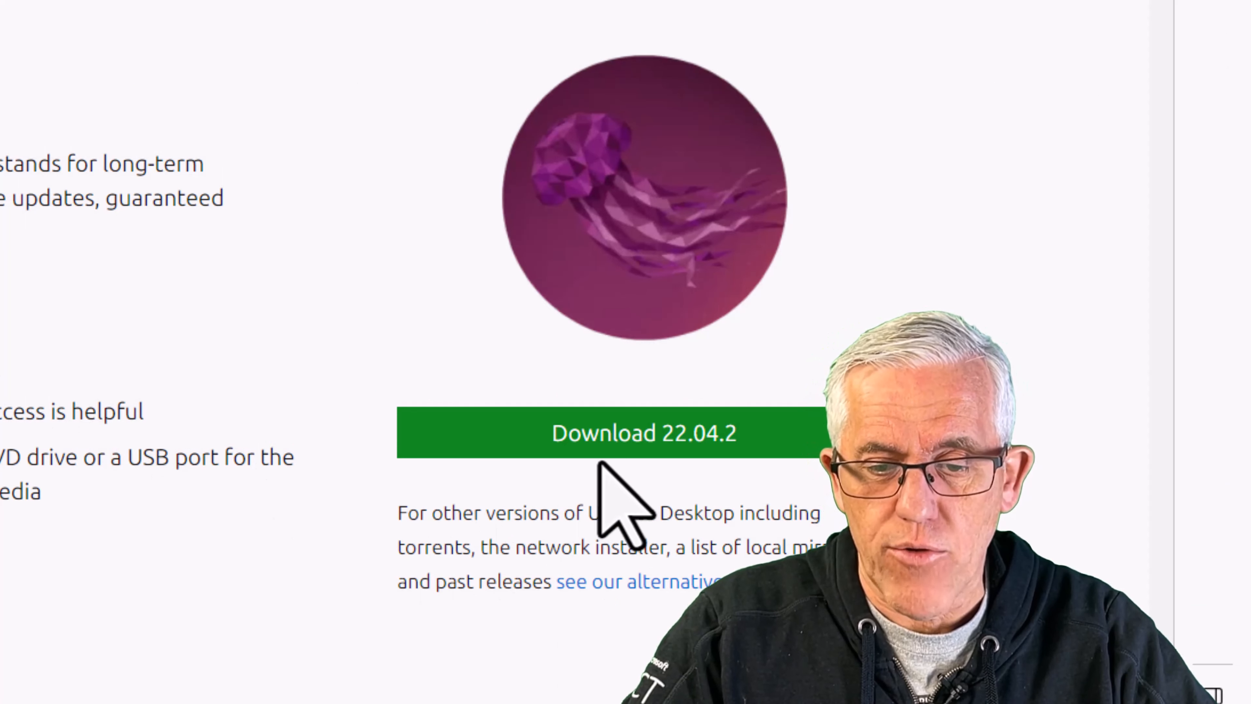
click(646, 444)
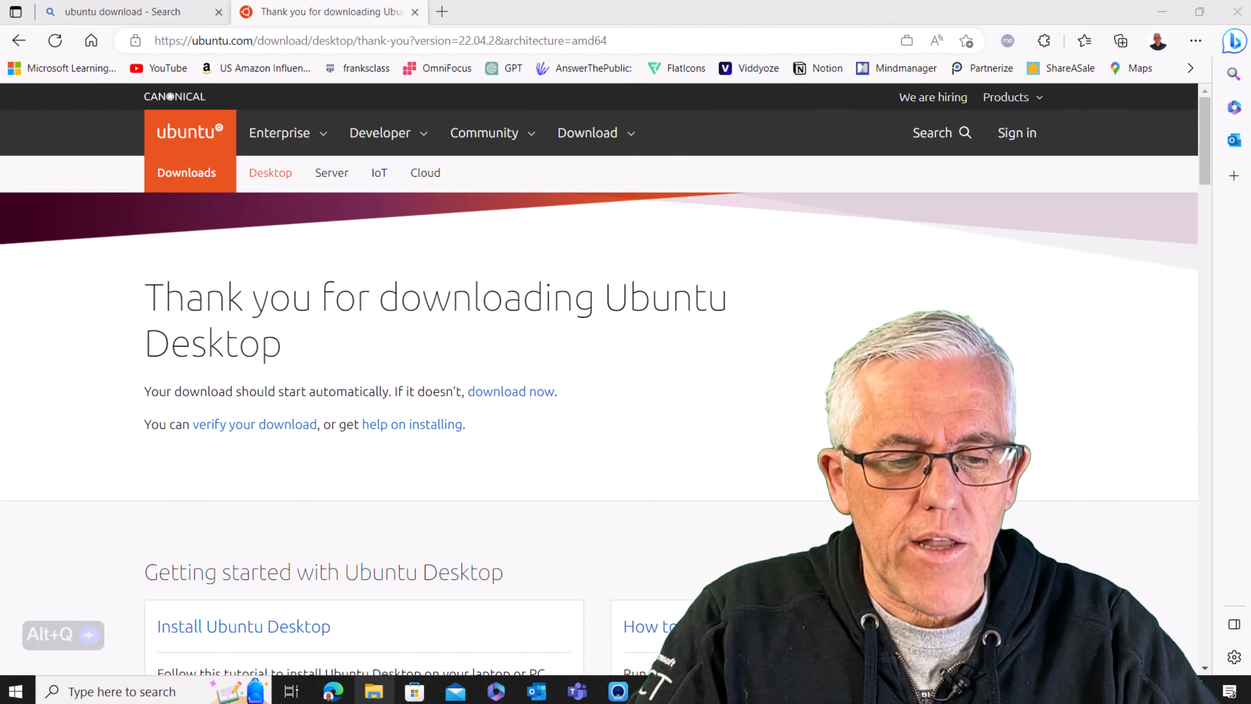
click(376, 688)
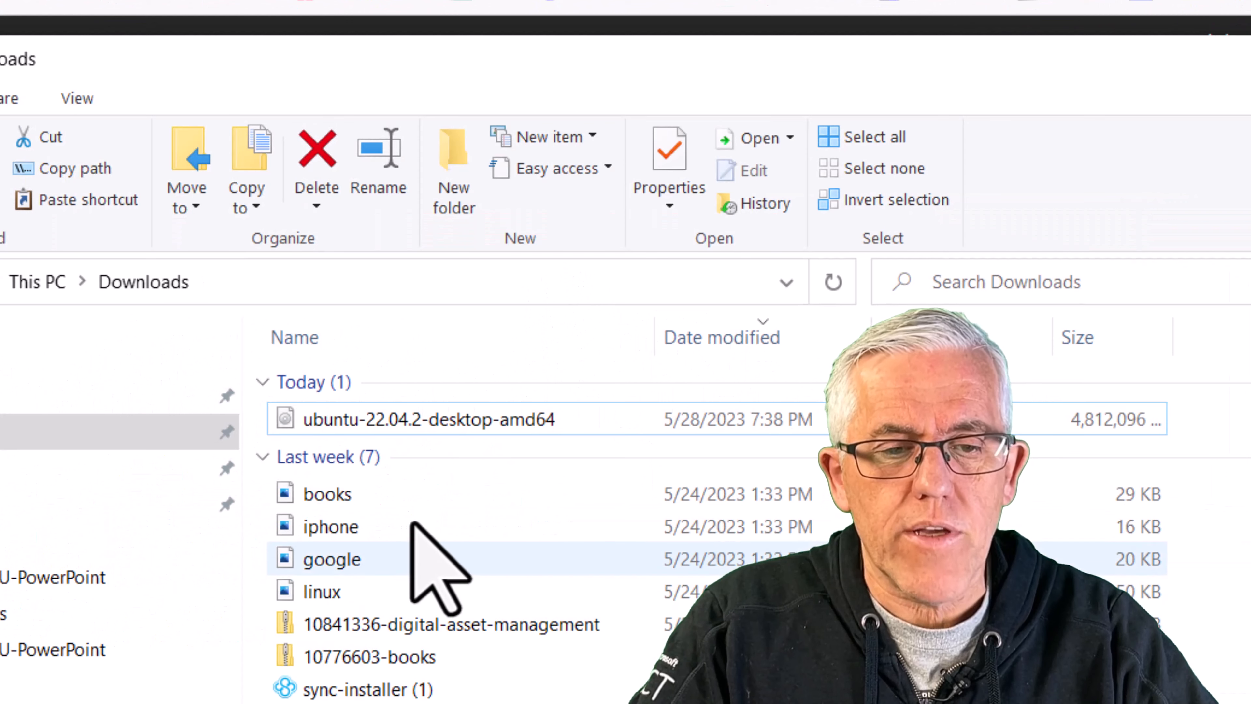
mouse_move(486, 420)
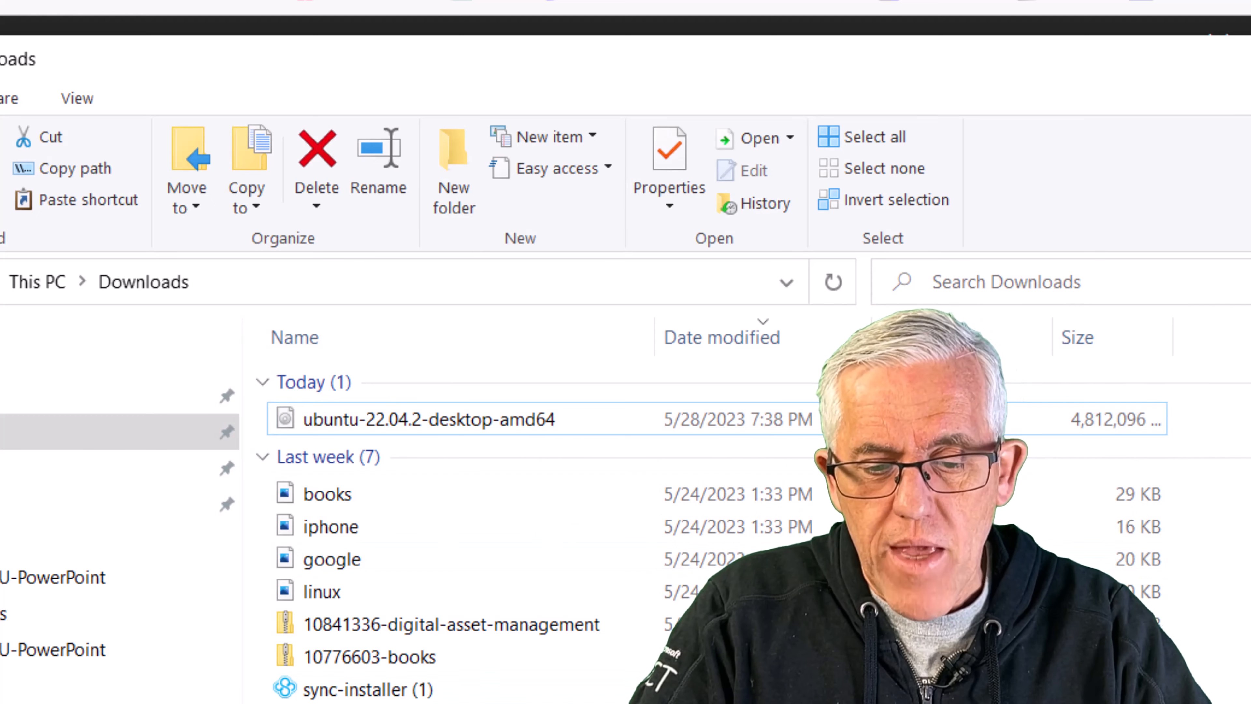
Switch to VMware Workstation and start creating a new virtual machine with the Typical (recommended) configuration
key(super)
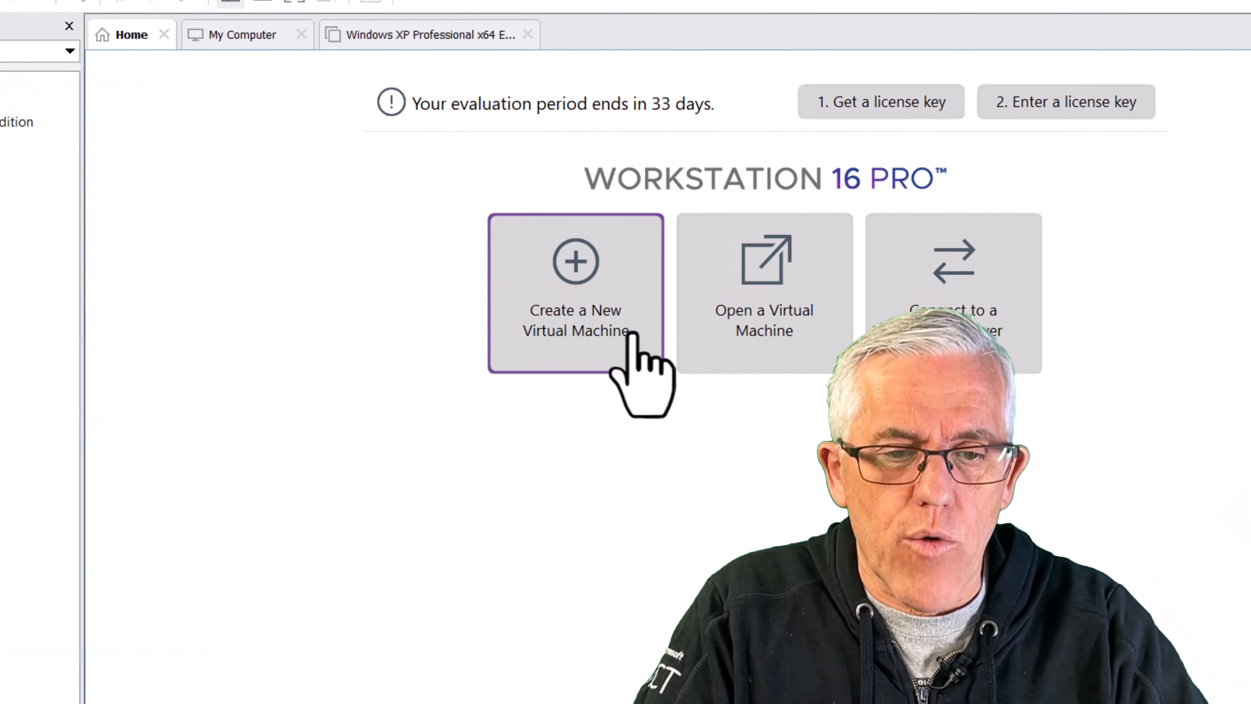
click(529, 330)
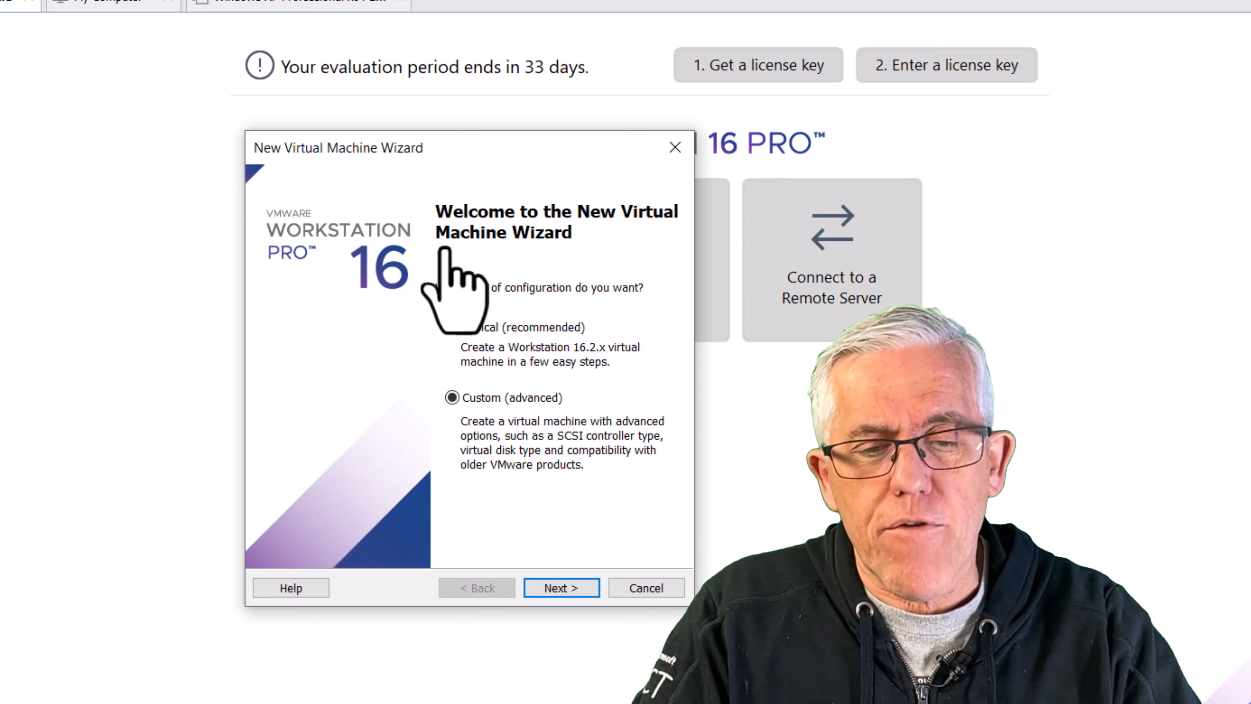
click(453, 329)
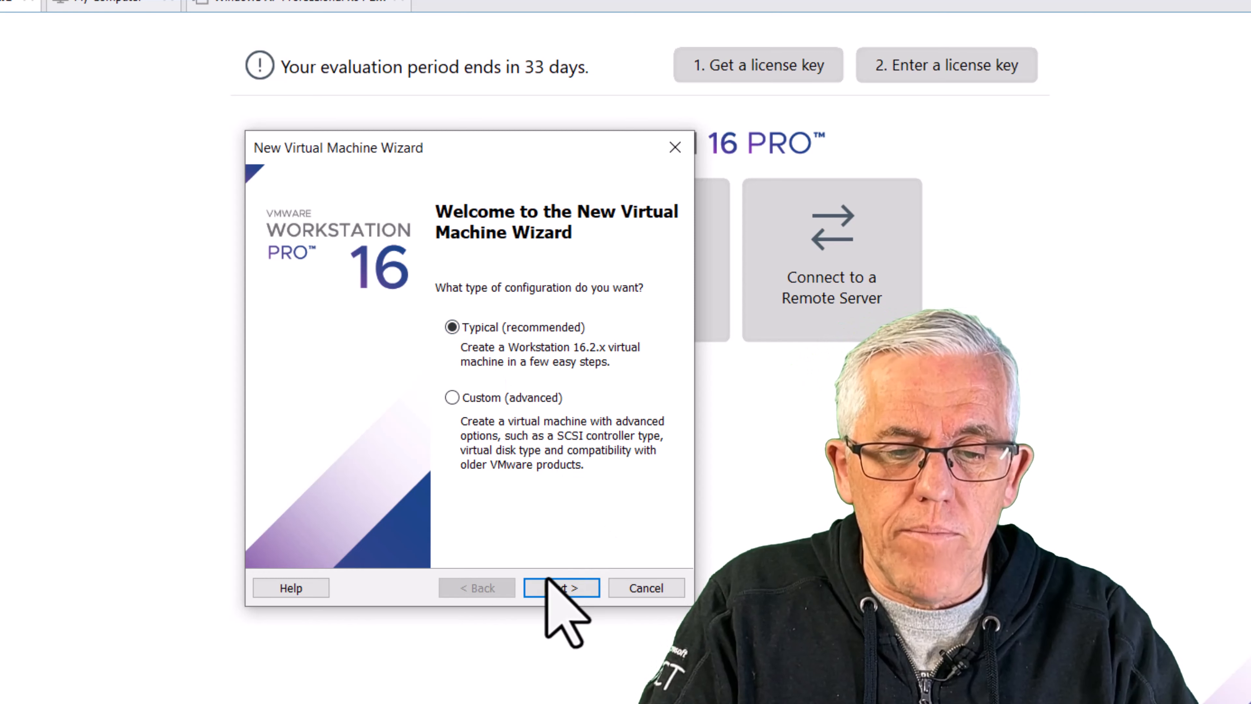
click(552, 589)
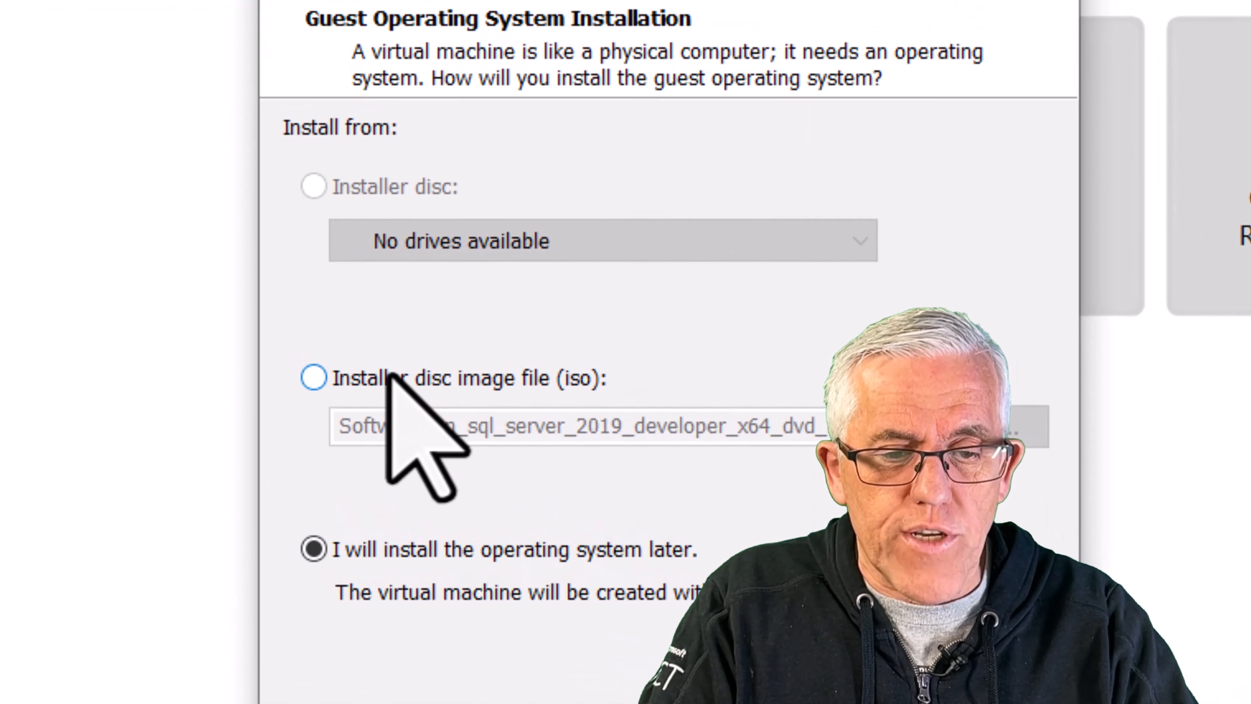
Choose the ubuntu-22.04.2-desktop-amd64 disc image from Downloads as the guest operating system's installation source and continue
click(390, 374)
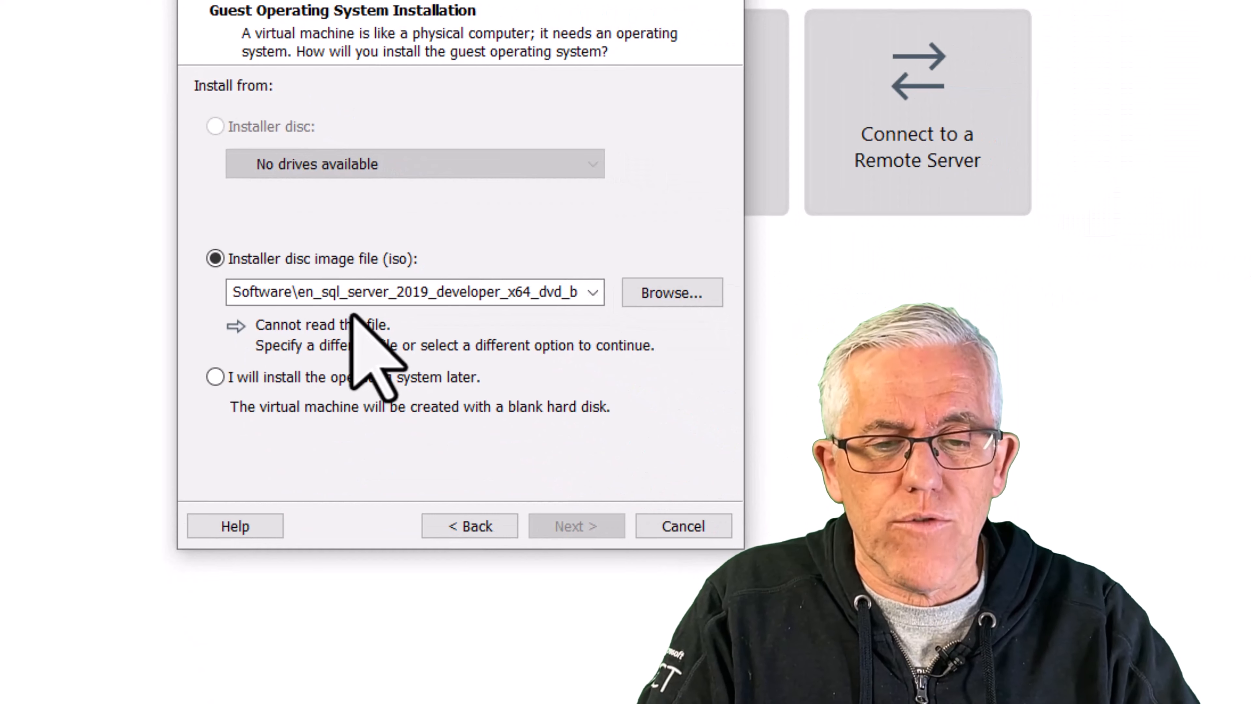
click(682, 295)
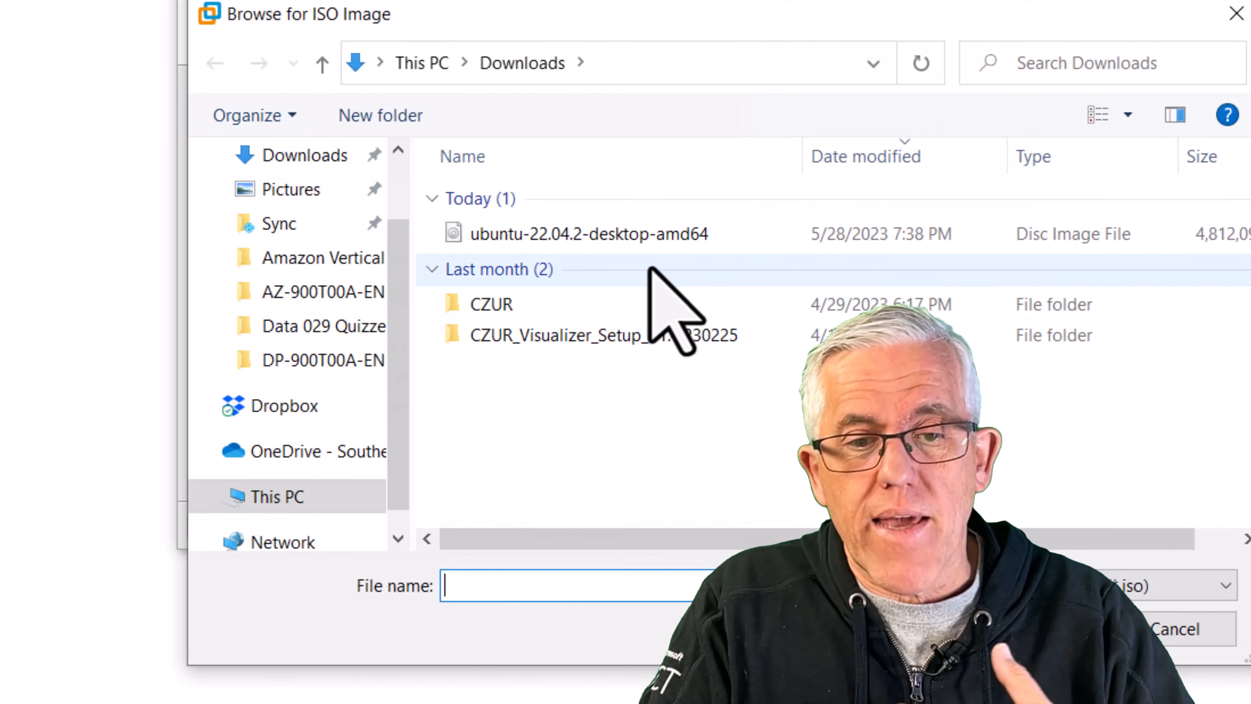
click(617, 242)
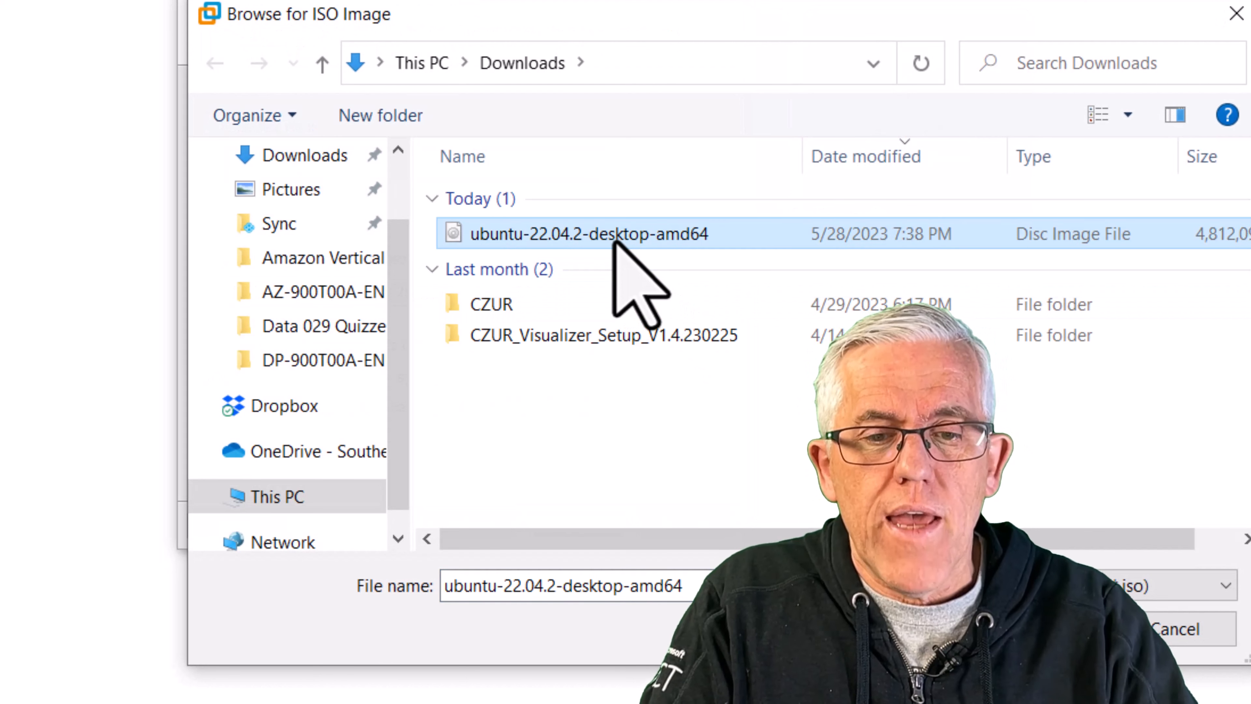
click(644, 228)
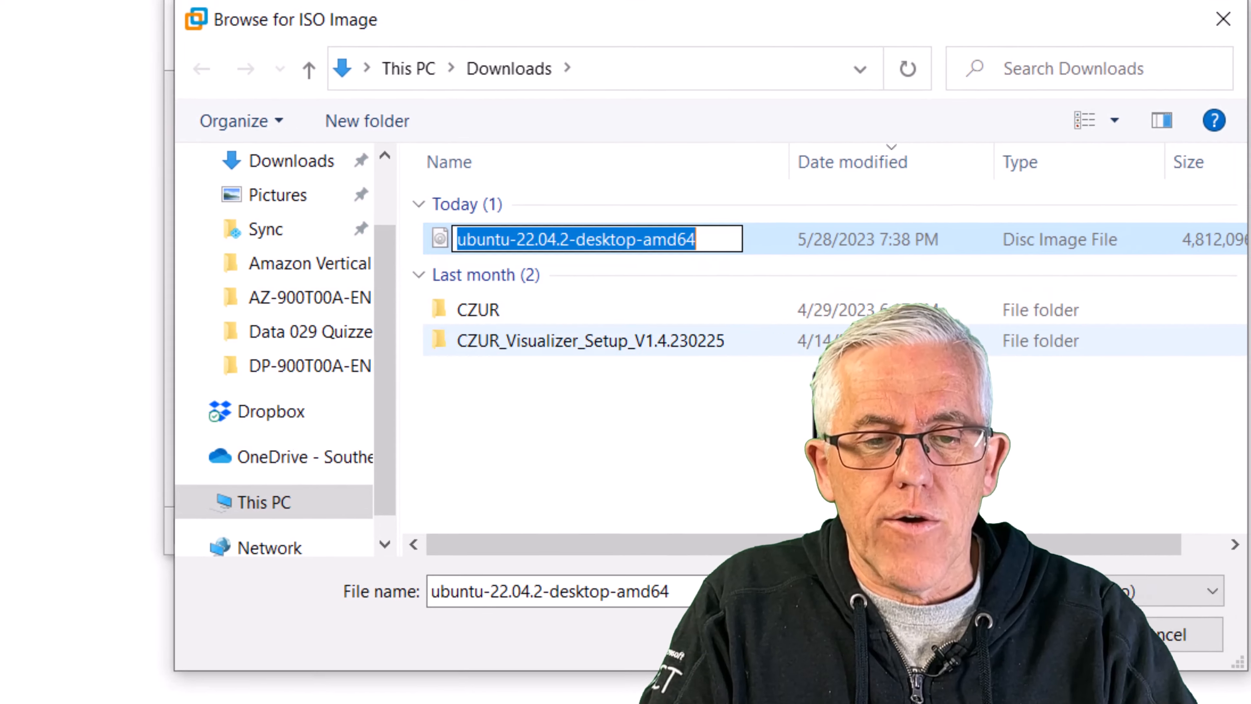
key(Escape)
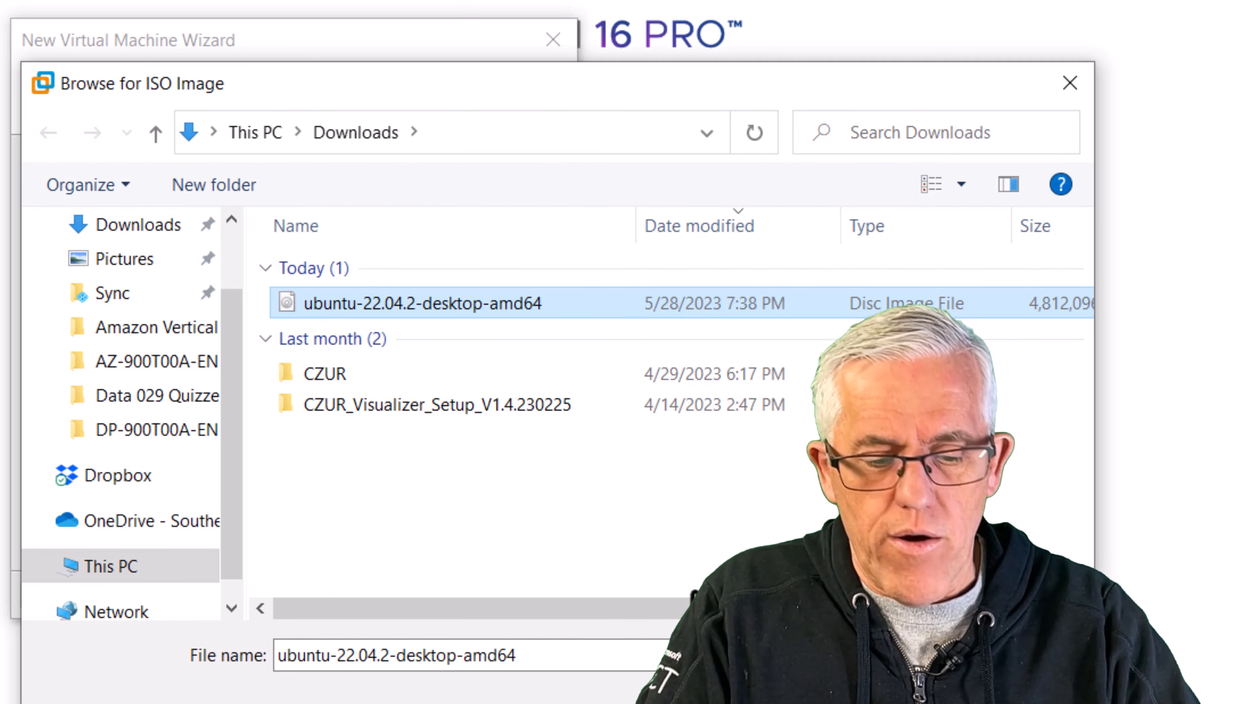
click(879, 698)
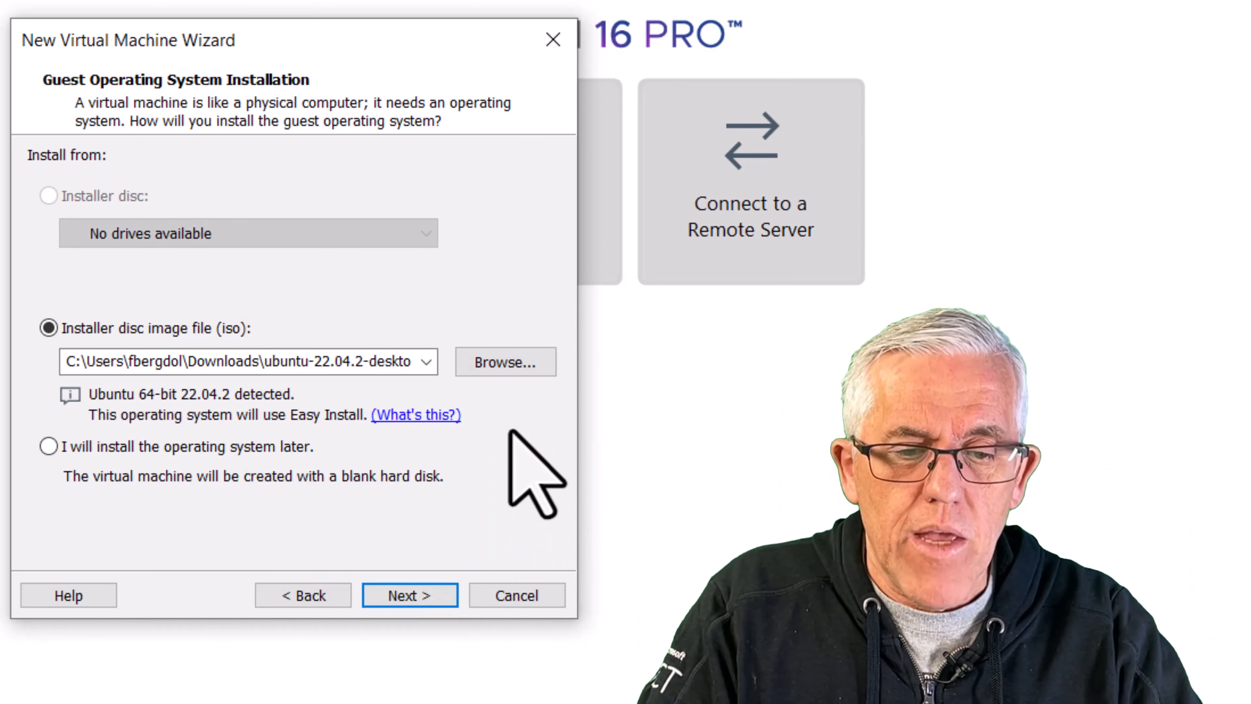
click(409, 602)
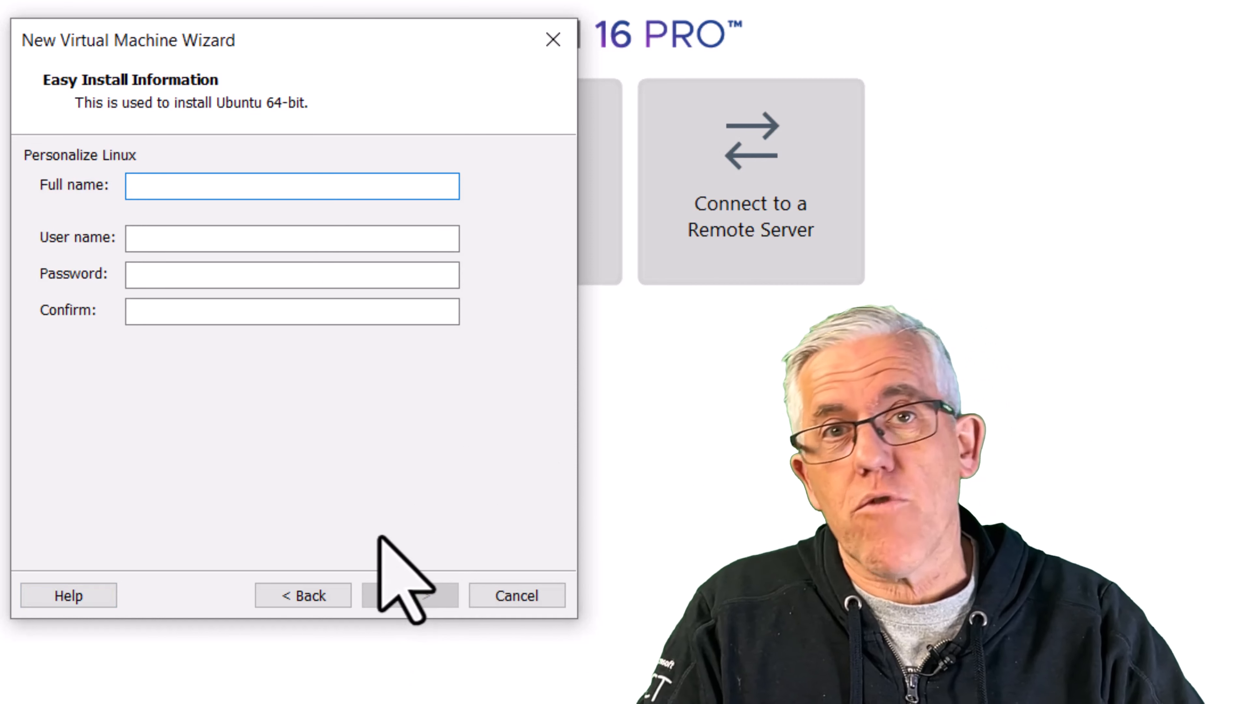
Fill in the full name and user name for the Linux account in the Easy Install information
text(frank)
key(Tab)
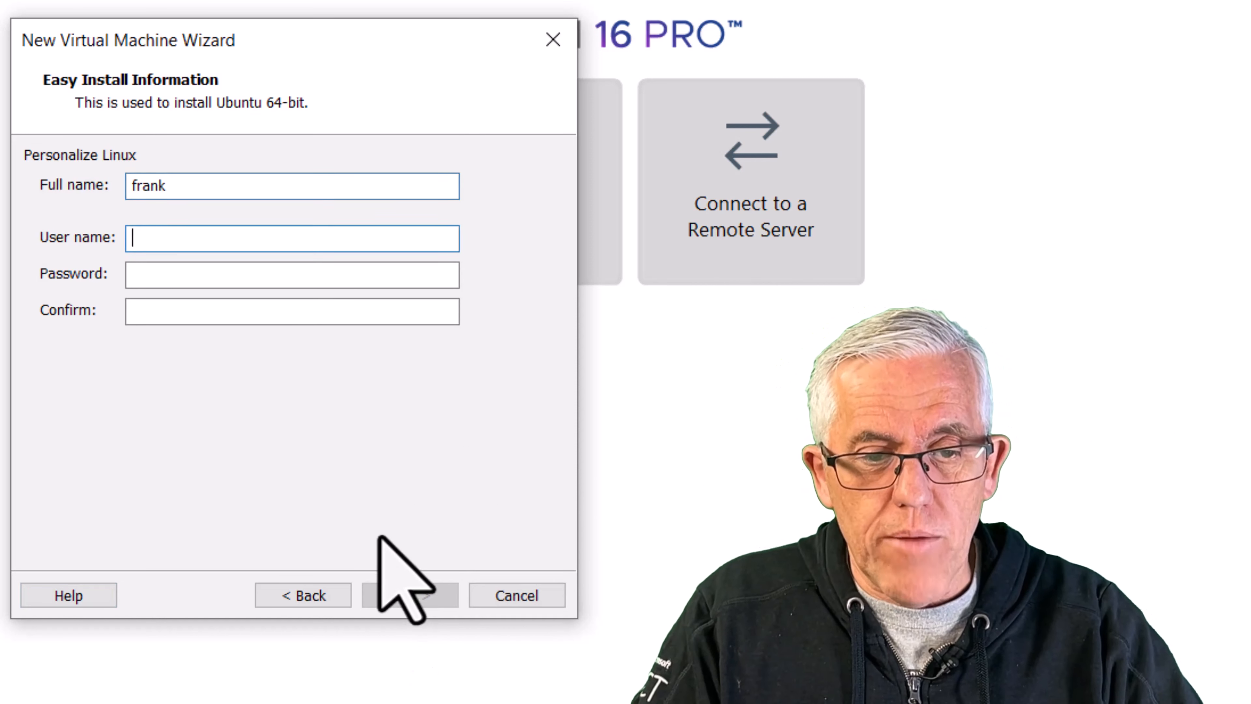
text(frank)
key(Tab)
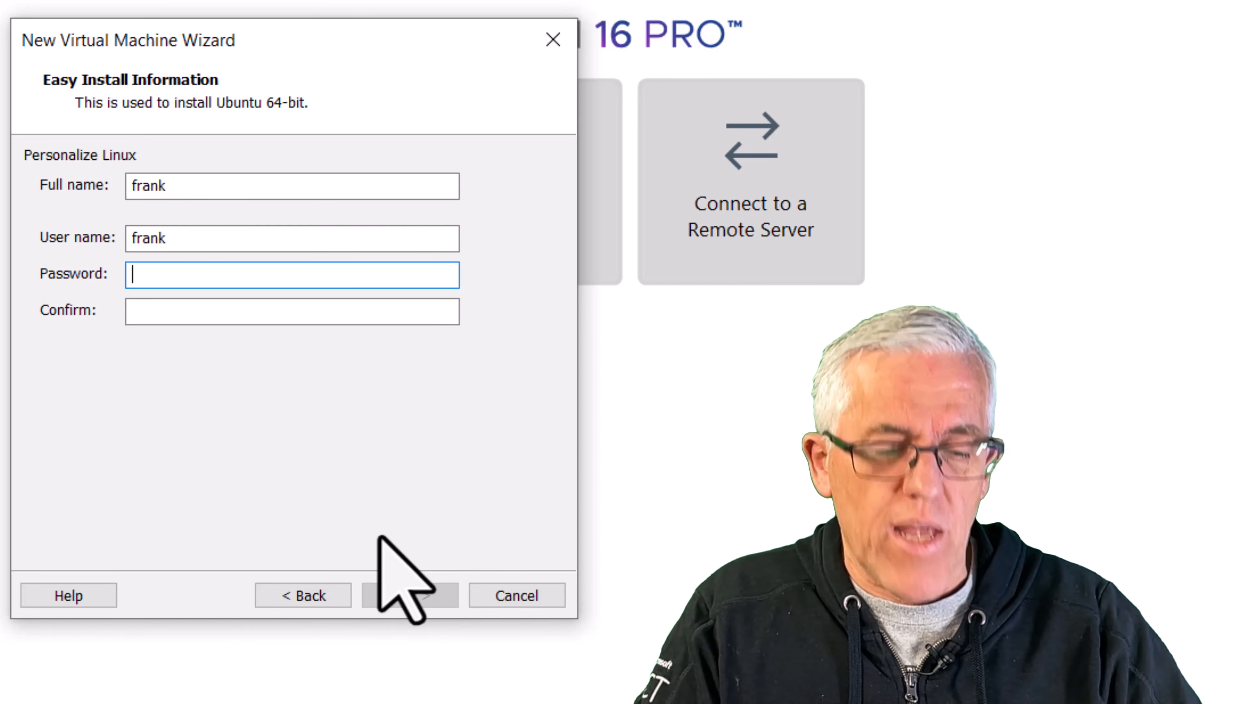
text(••••••••)
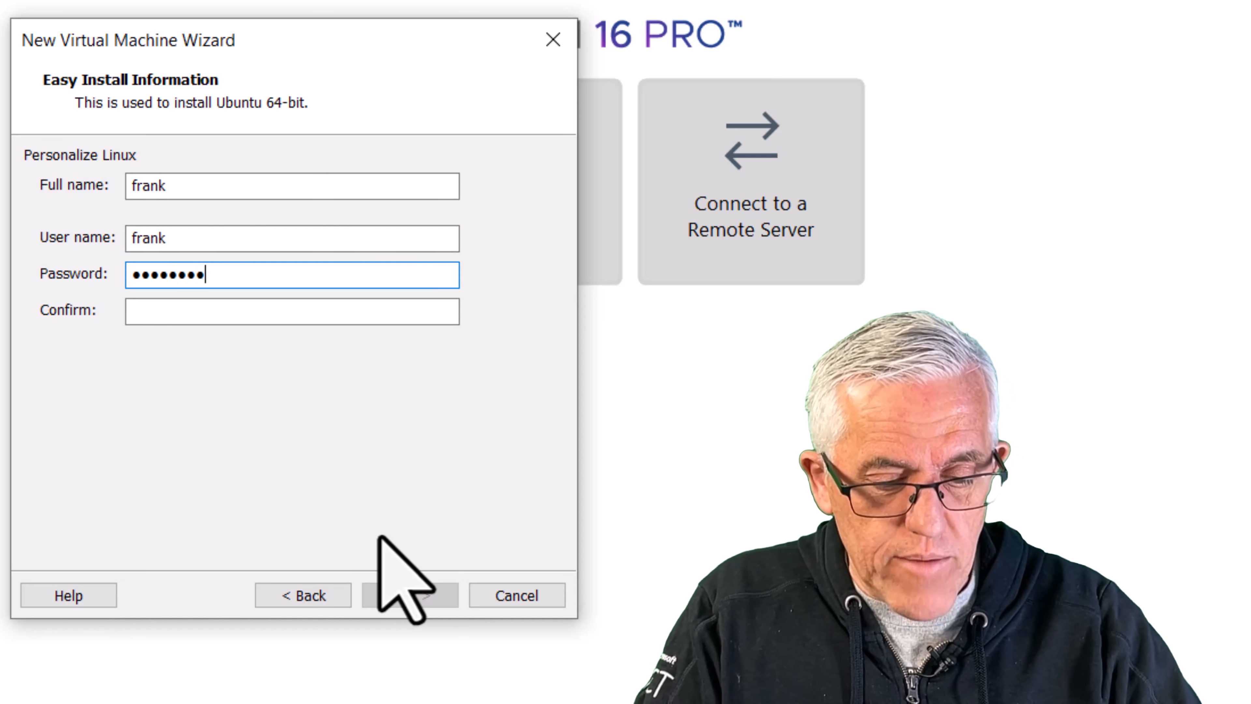
key(BackSpace)
key(BackSpace)
key(BackSpace)
key(BackSpace)
key(BackSpace)
key(BackSpace)
key(BackSpace)
key(BackSpace)
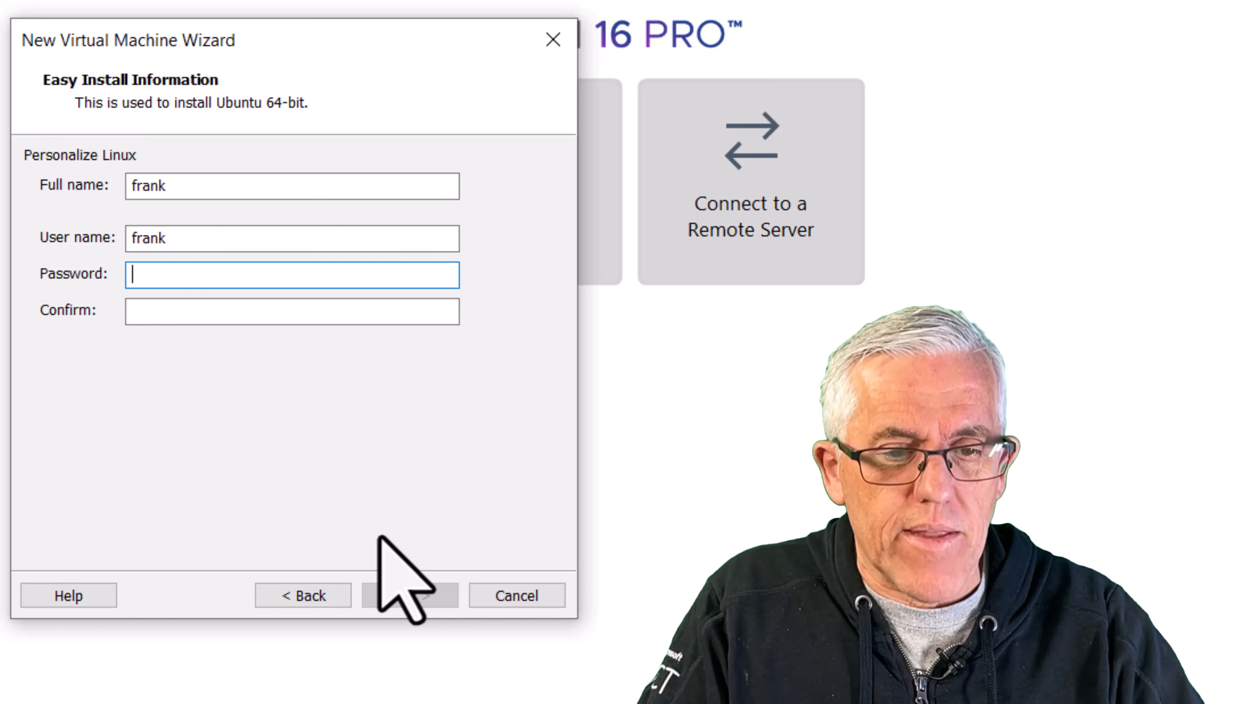
Enter the Linux account password, repeat it in the confirmation field, and submit the Easy Install information
text(•••••••••••••)
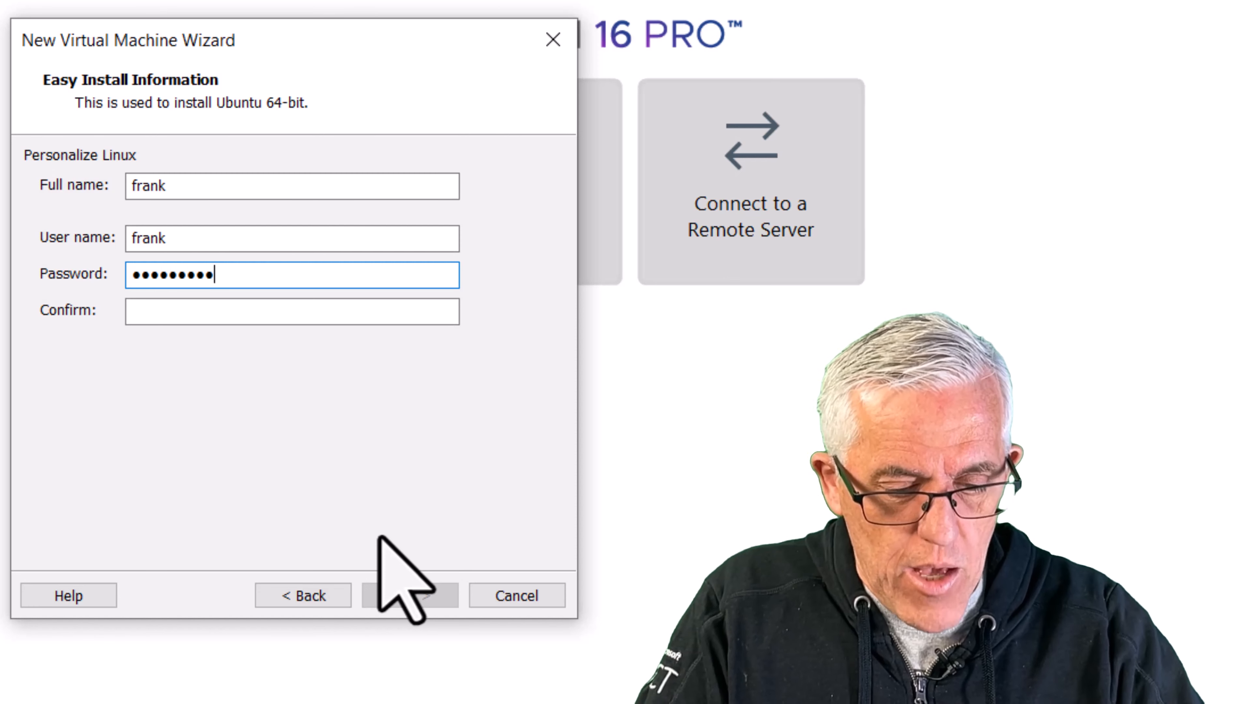
text(•••)
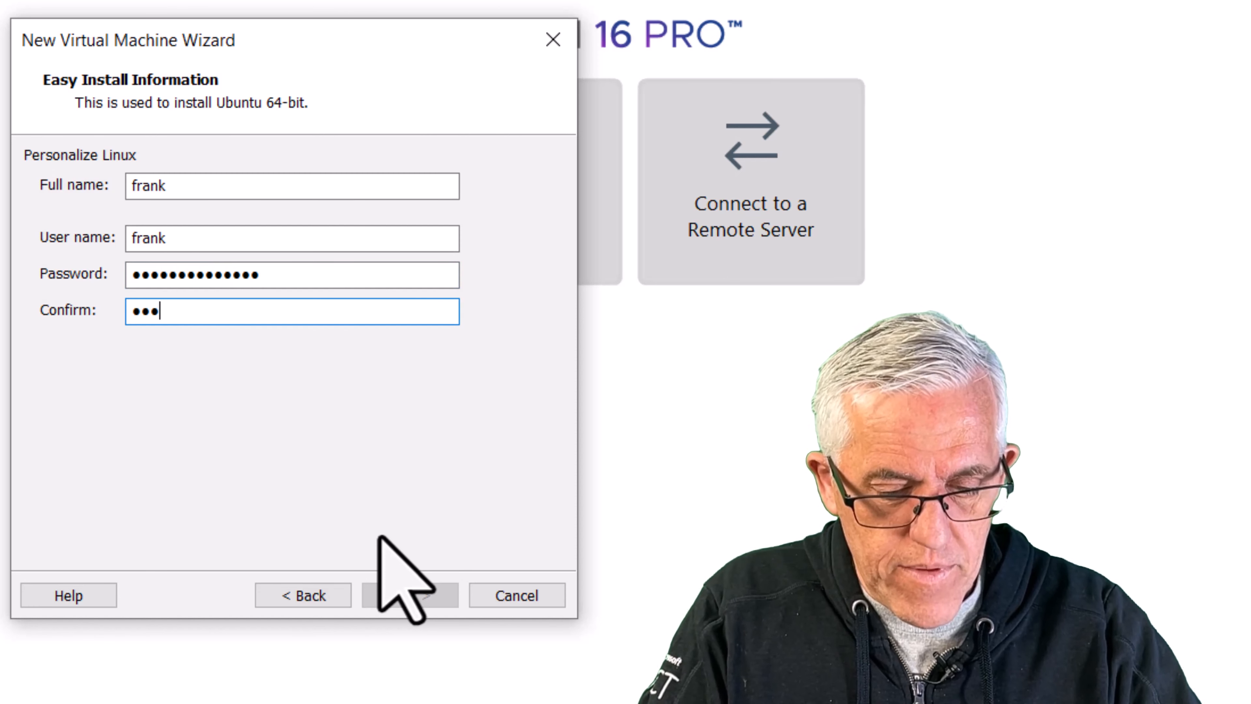
text(•••••••••••)
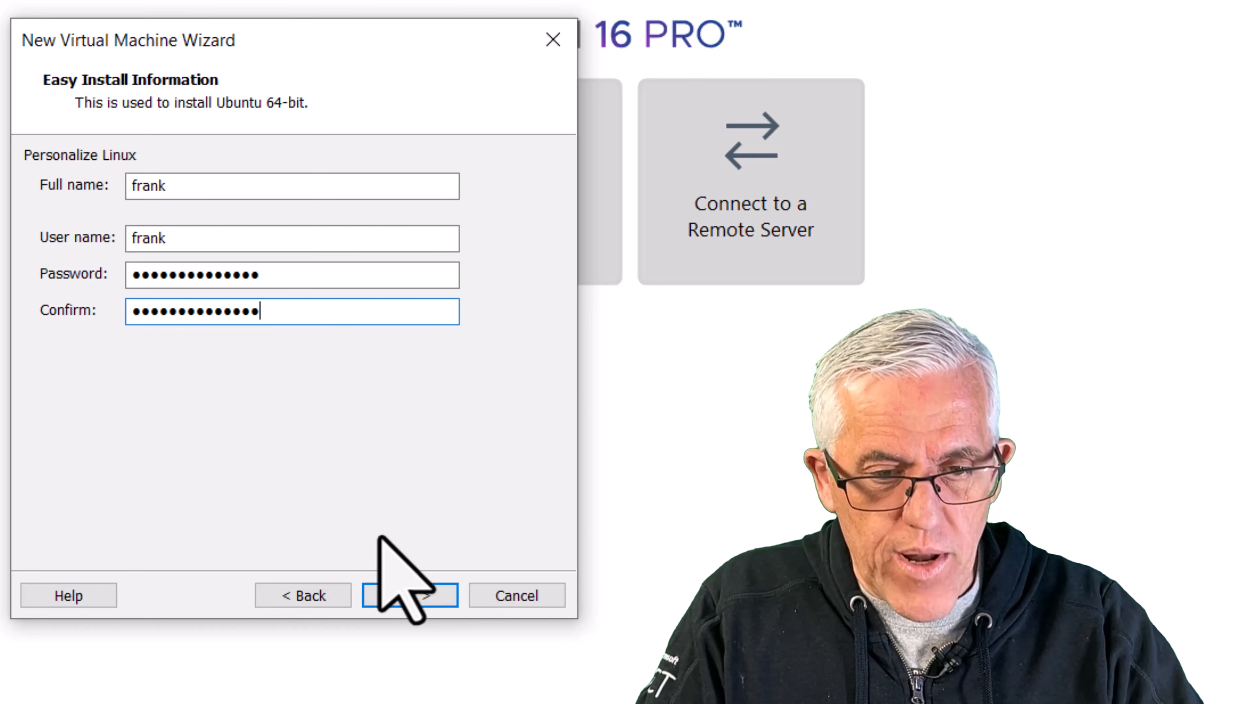
key(Return)
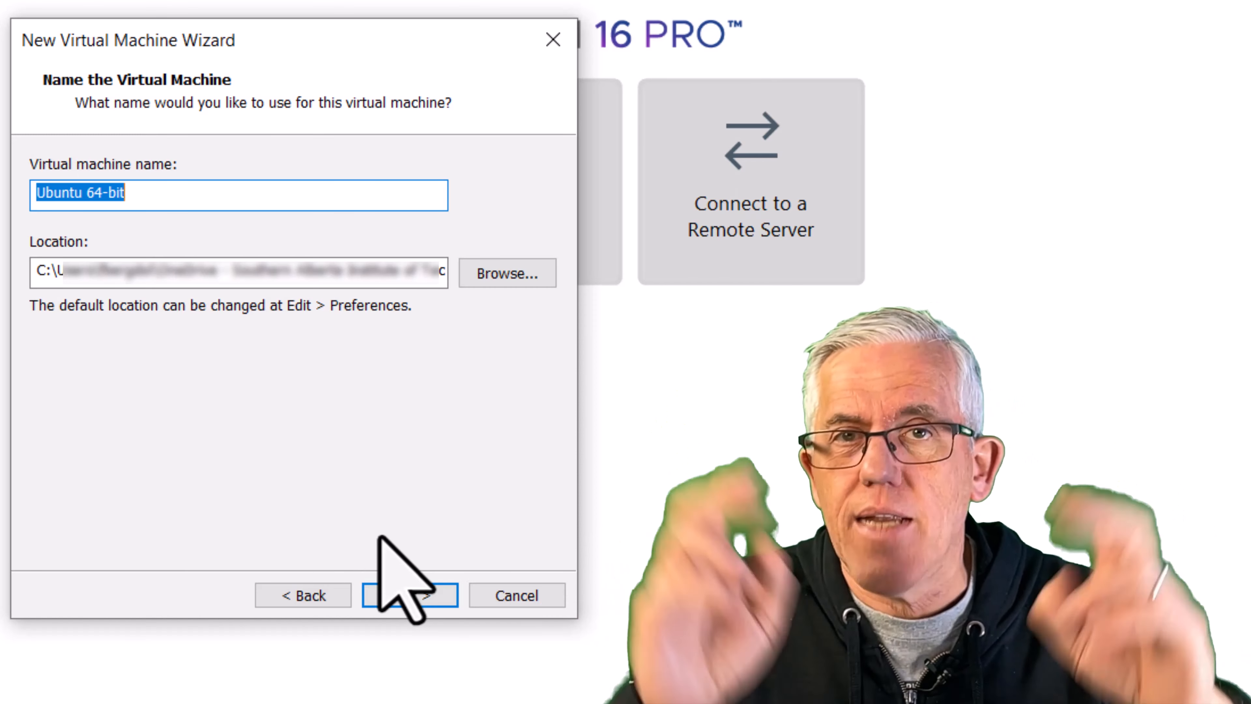
Name the virtual machine DataToolkit and set its location to a new folder called Ubuntu Demo inside Sync
text(Dat)
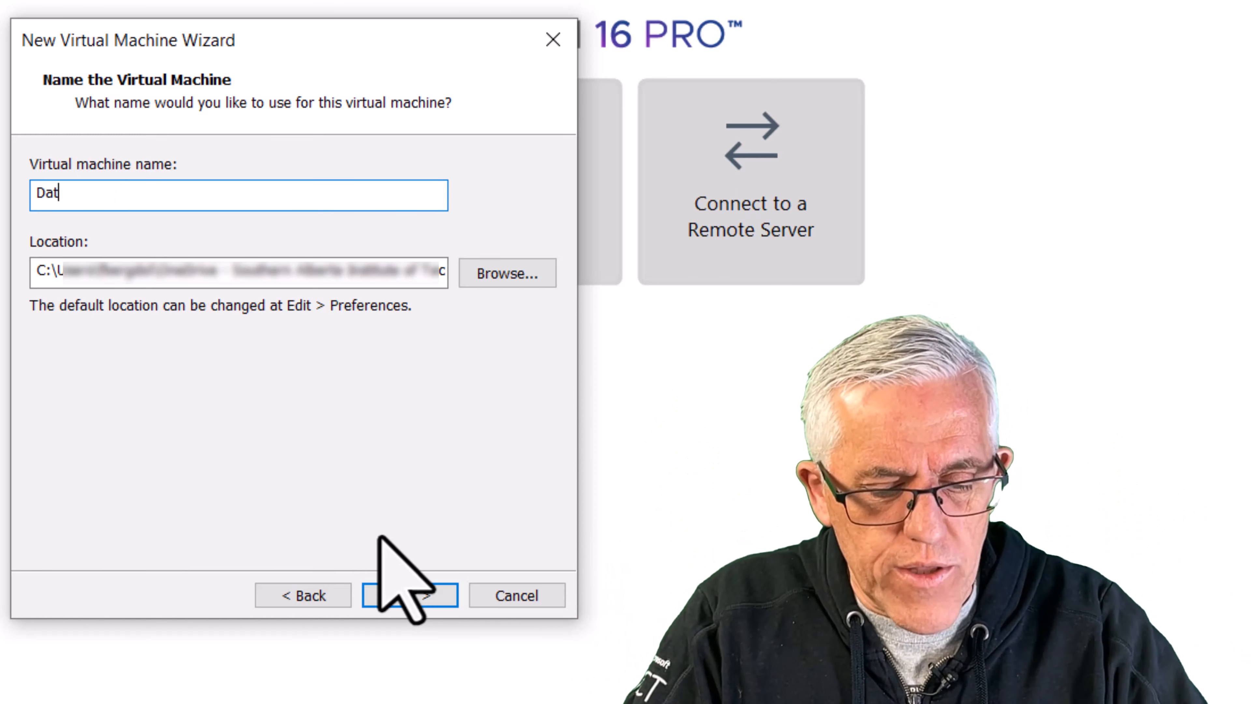
text(aToolkit)
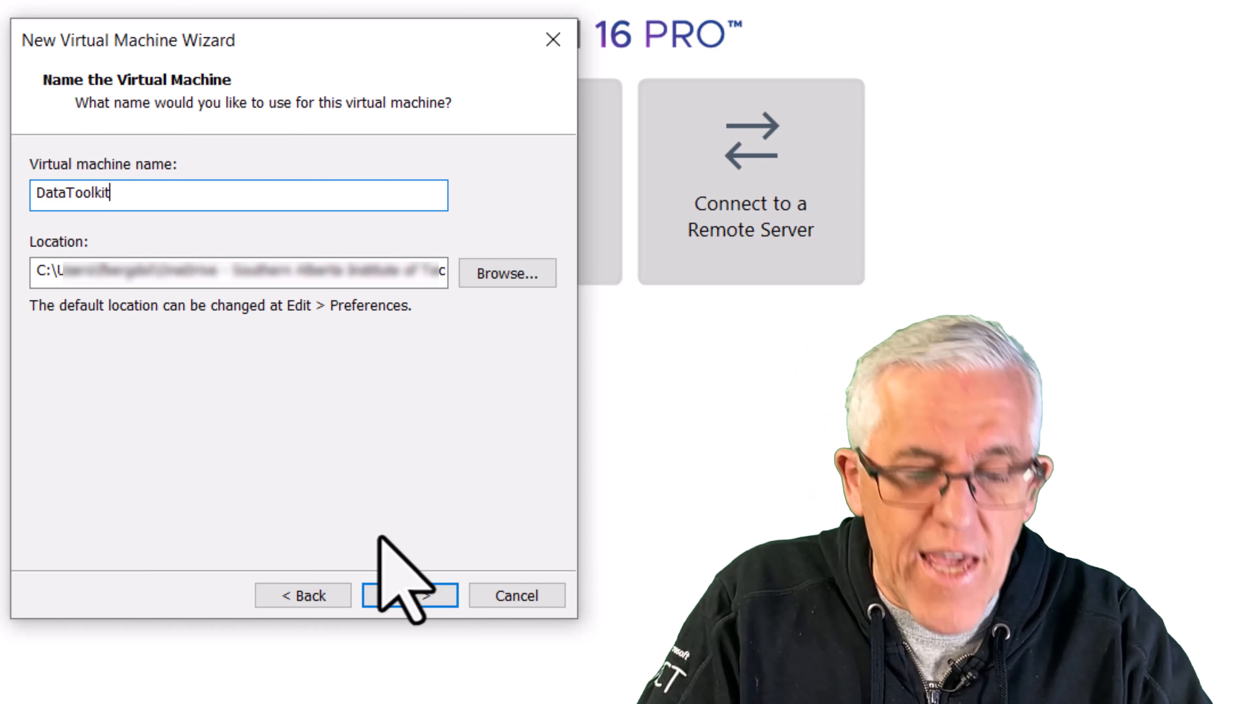
click(506, 272)
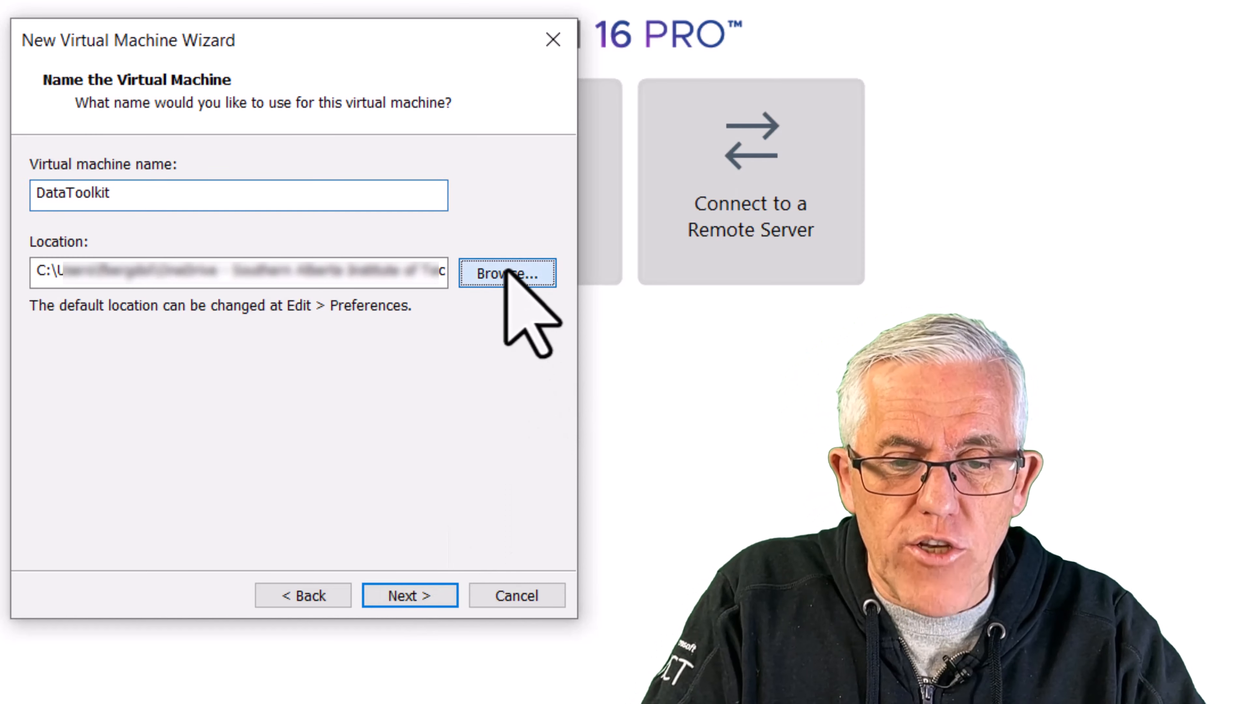
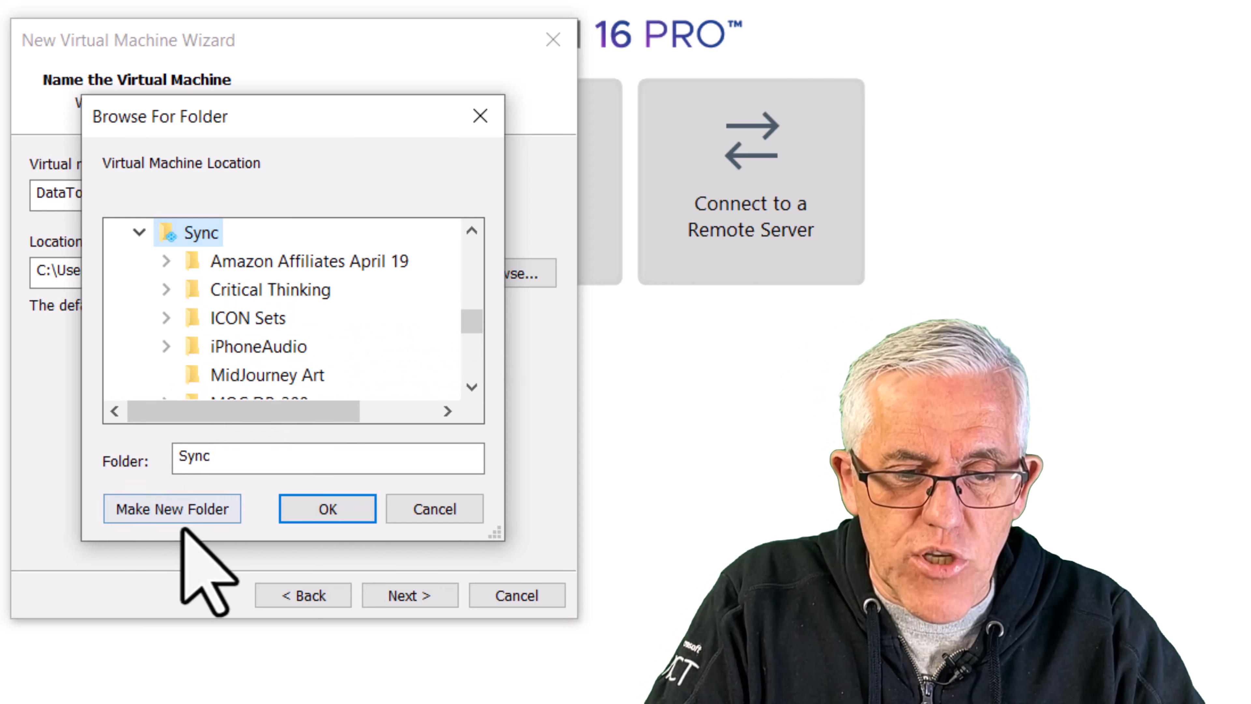
click(190, 515)
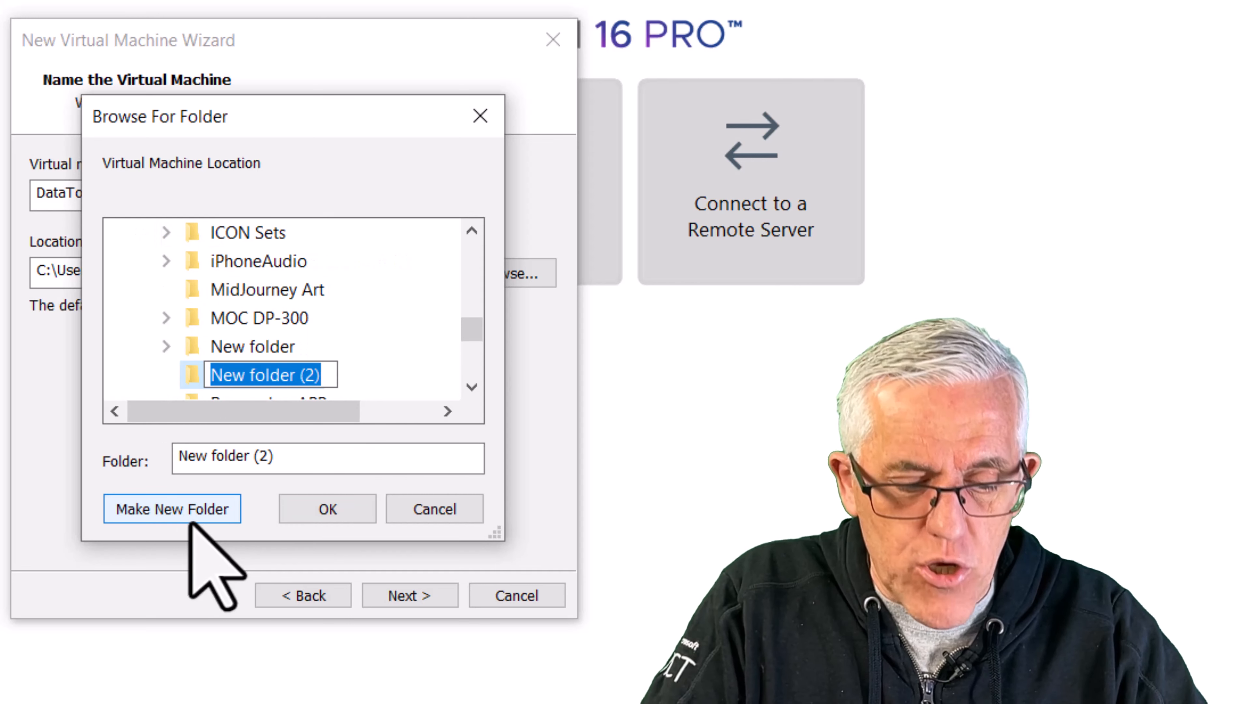
text(Ubuntu Deo)
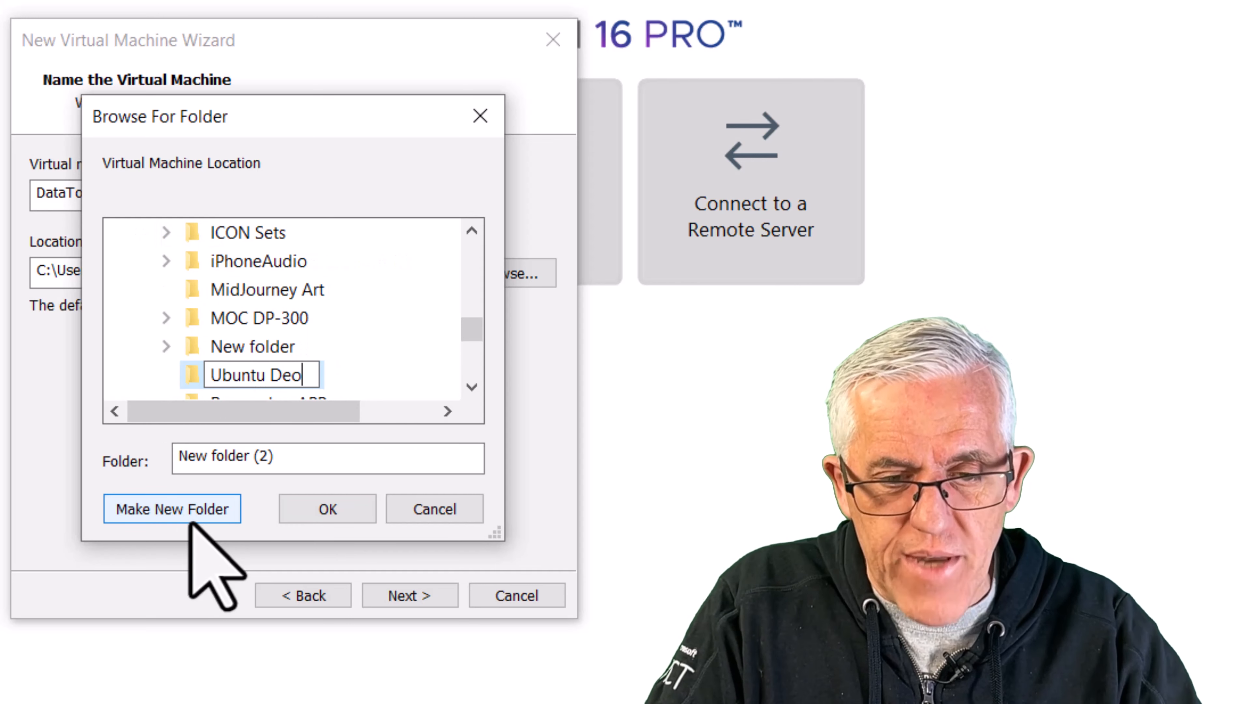
key(BackSpace)
text(mo)
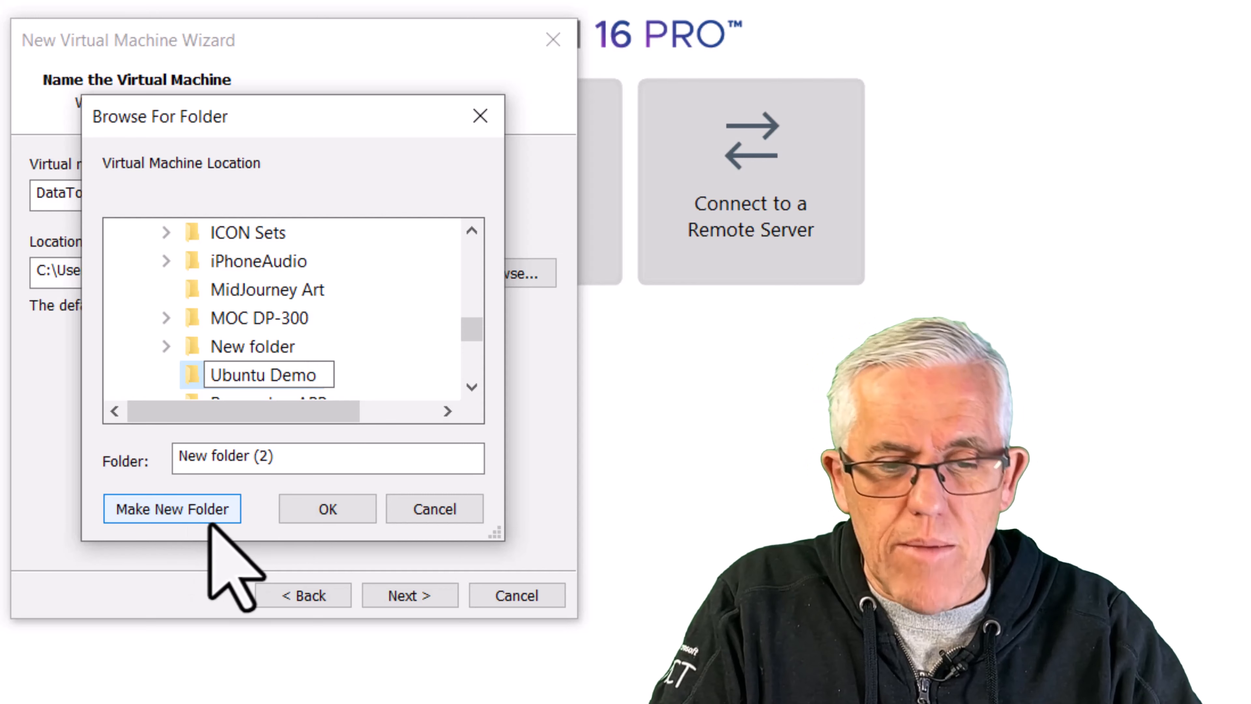
click(318, 508)
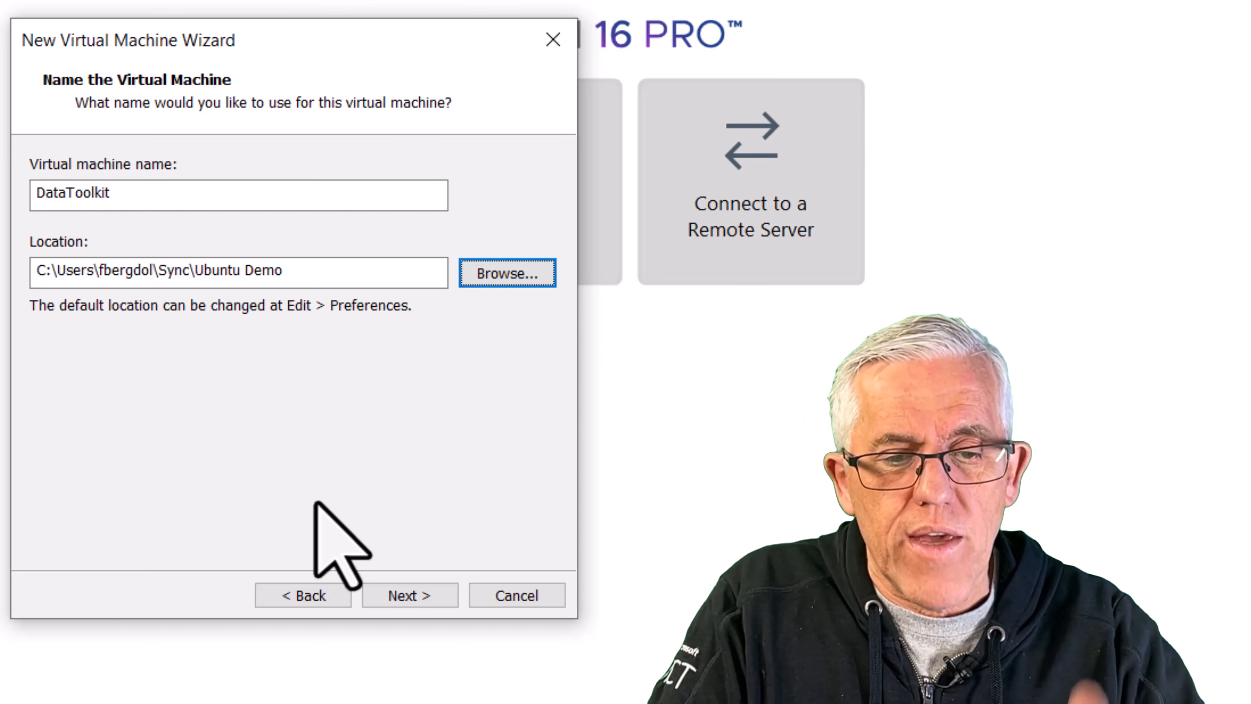
click(422, 598)
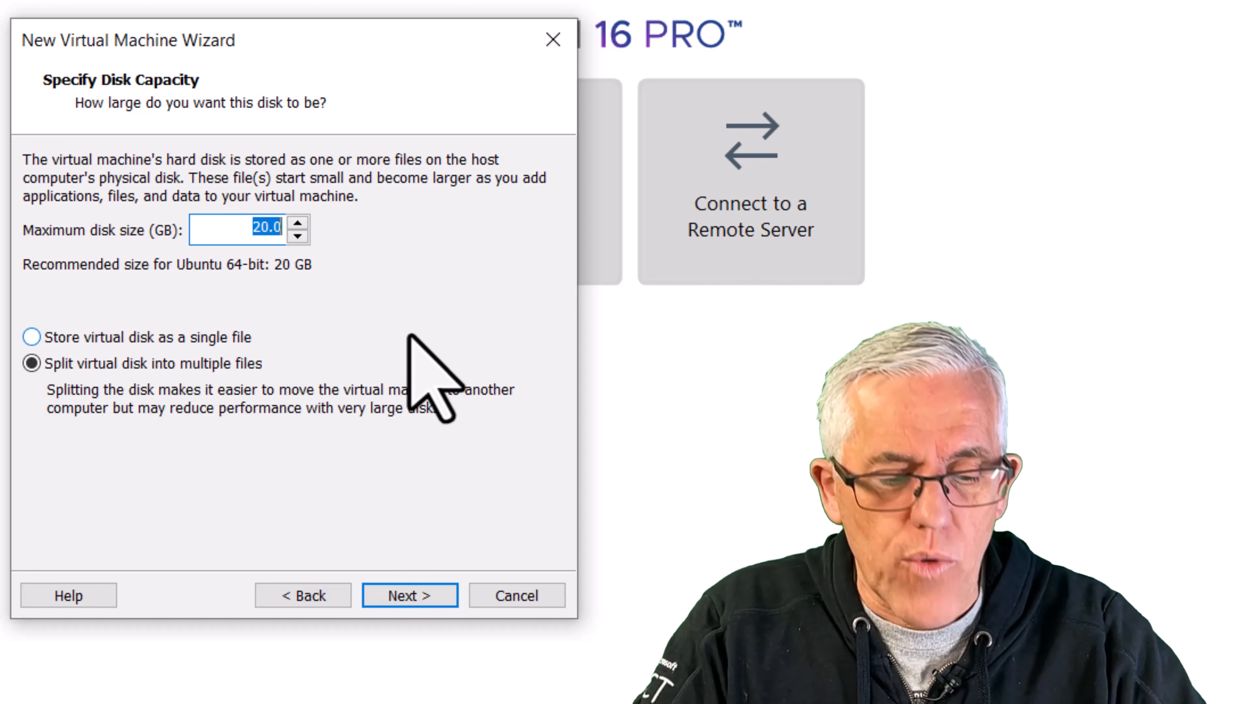
Set the maximum disk size to 60 GB, store the virtual disk as a single file, and continue
text(60)
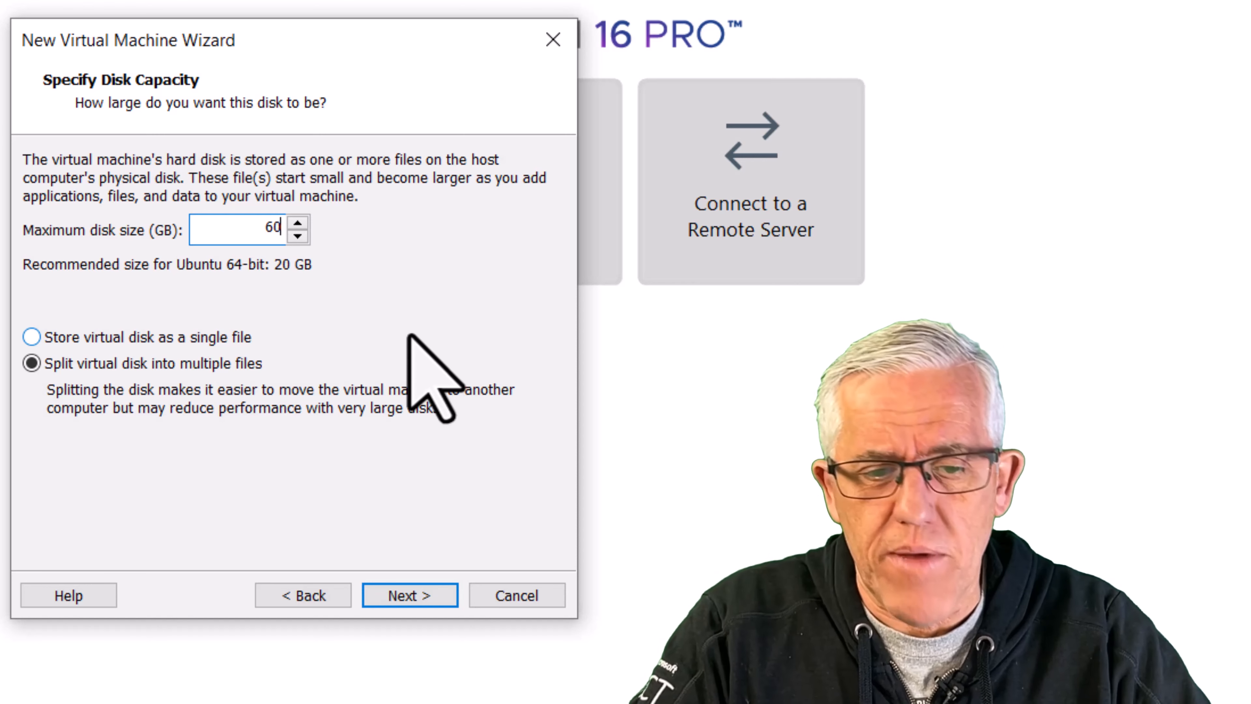
click(48, 337)
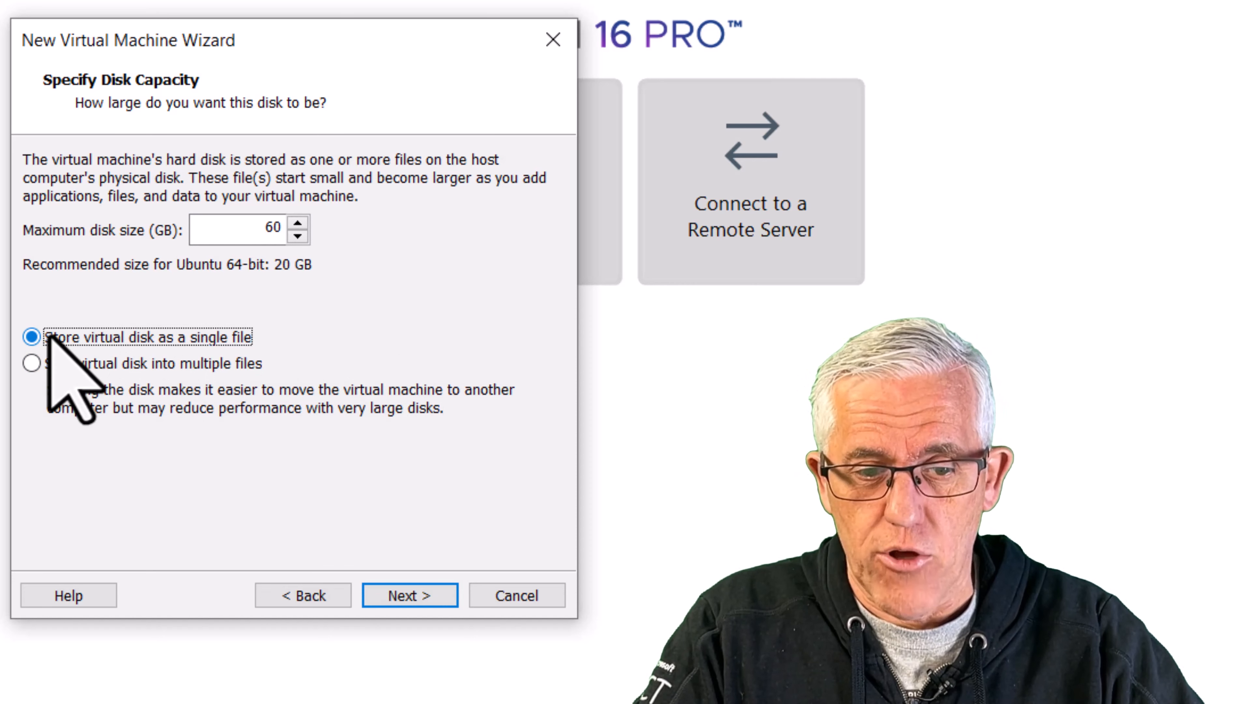
click(34, 364)
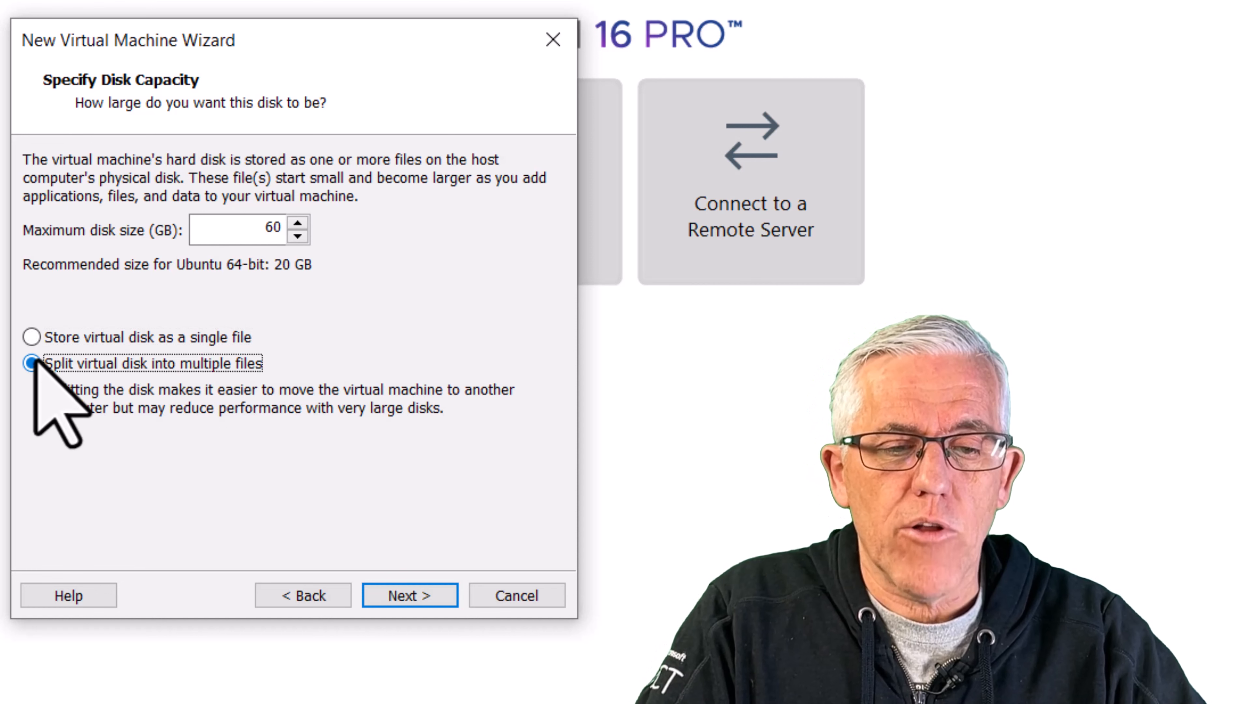
click(34, 339)
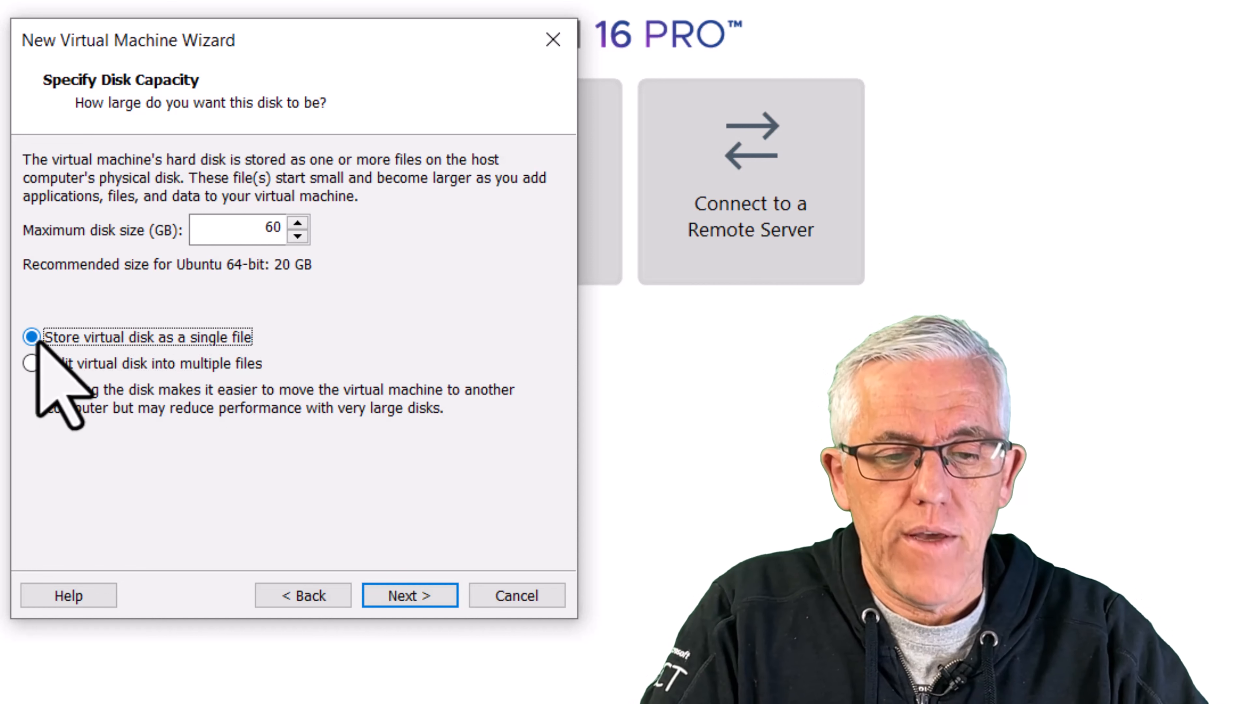
click(425, 593)
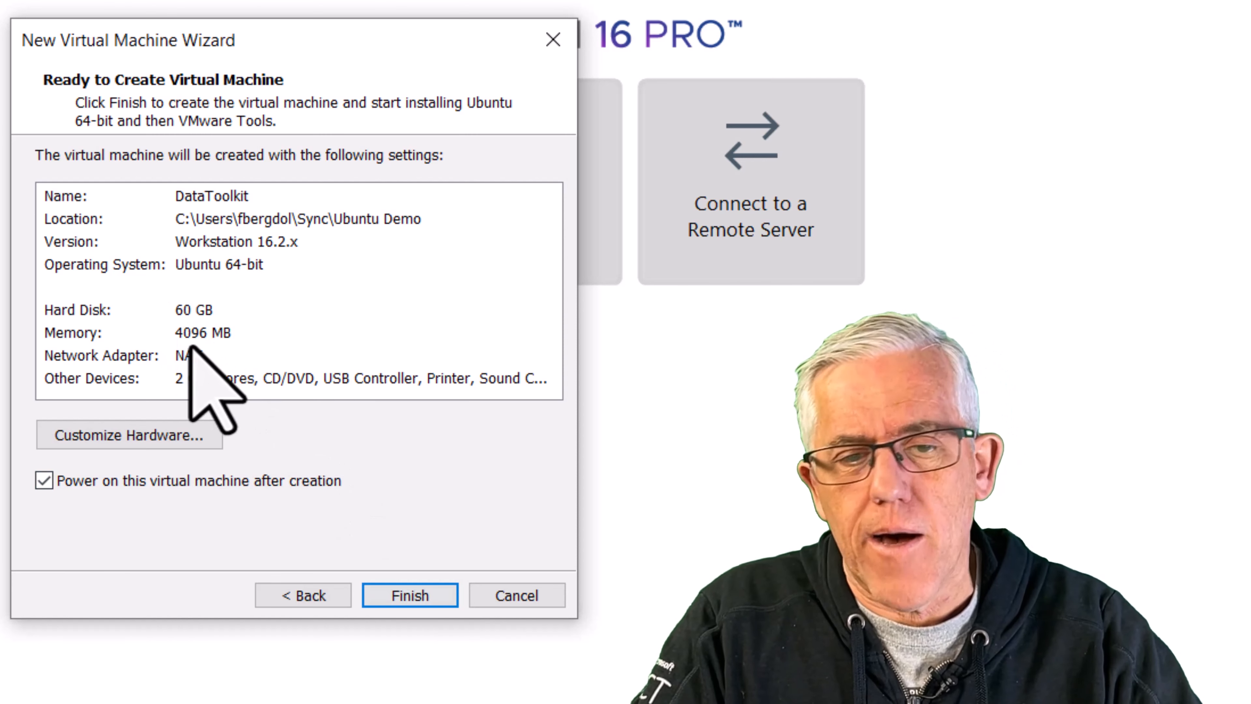
Review the virtual machine's hardware settings without changing them, and finish creating it with power-on after creation enabled
click(149, 430)
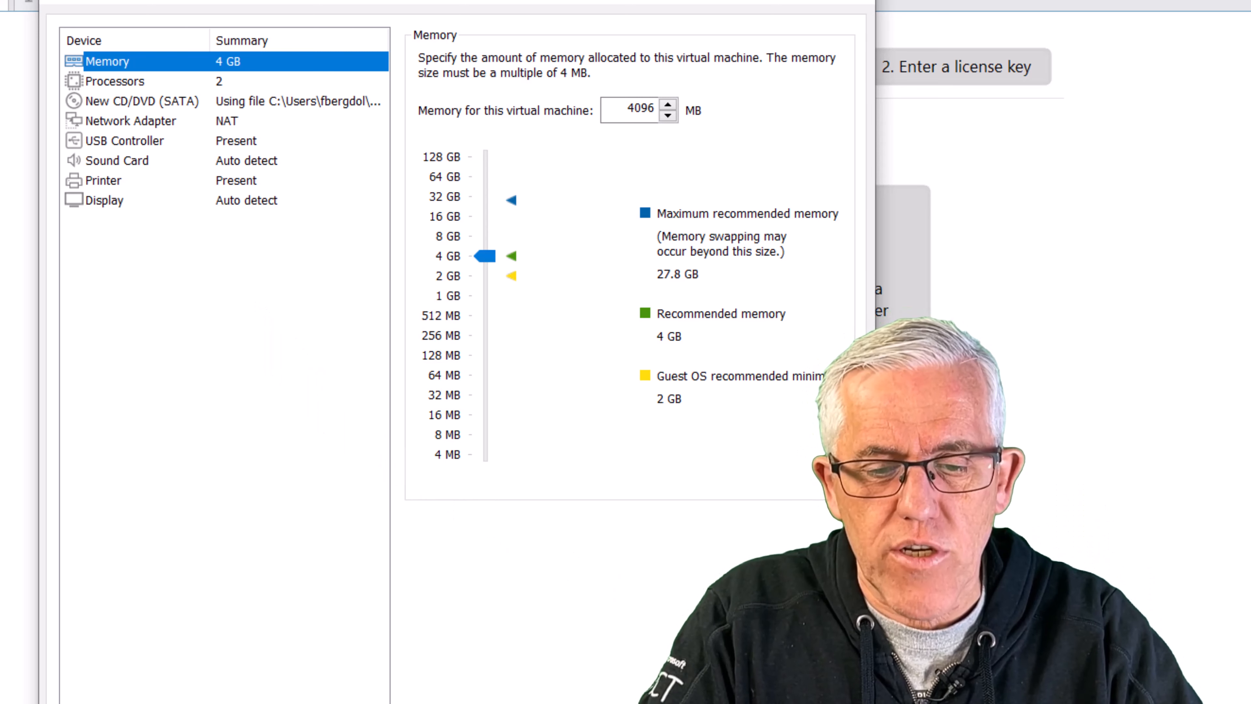
click(740, 703)
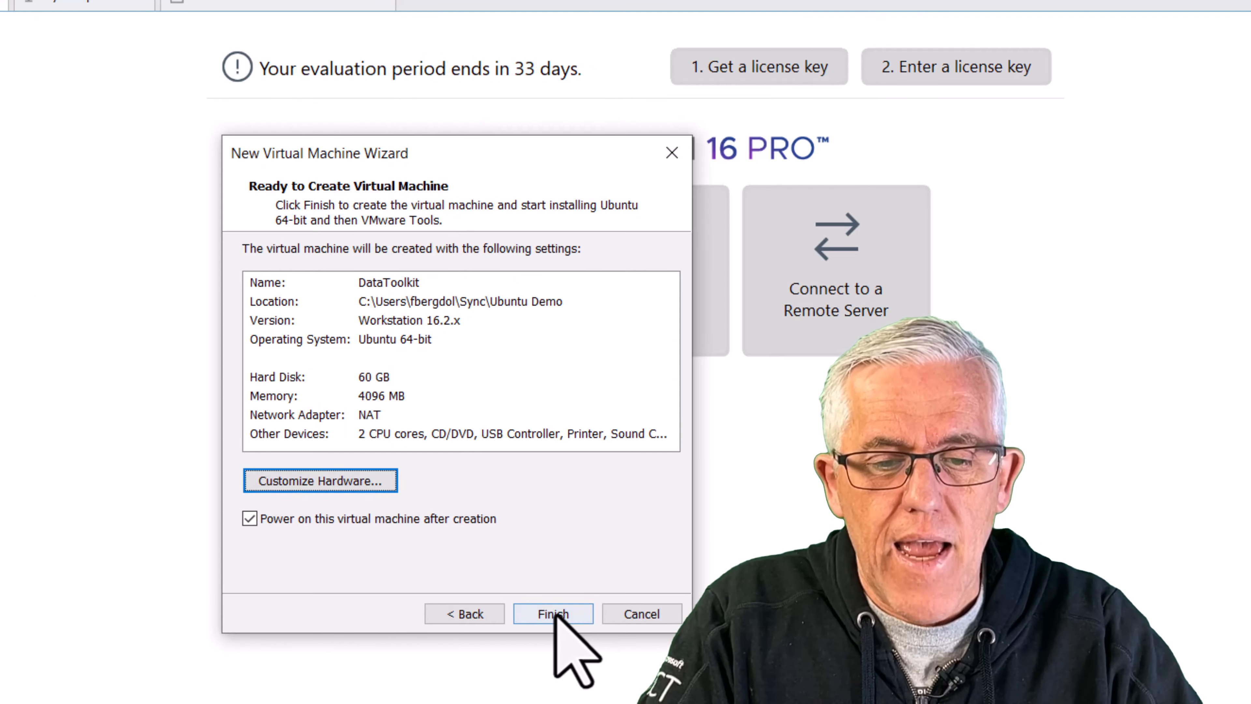
click(554, 614)
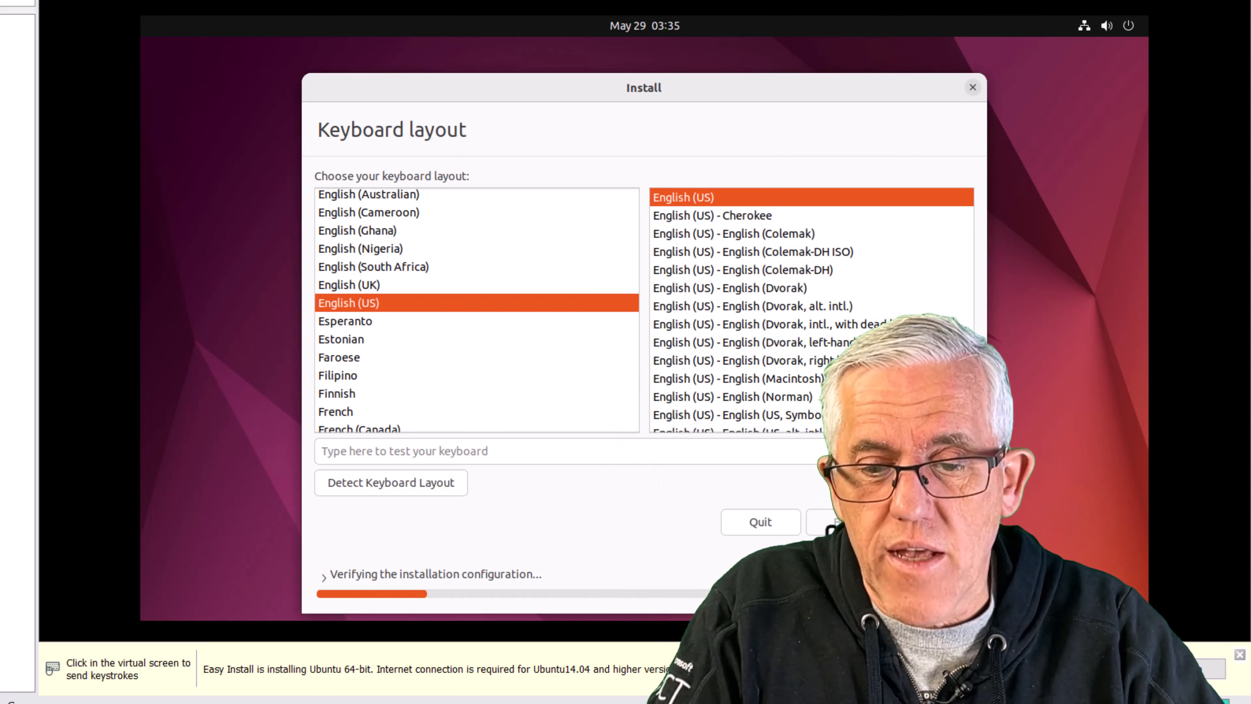
Install Ubuntu with the English (US) keyboard layout and the Erase disk and install Ubuntu option, and restart into the new installation
click(931, 522)
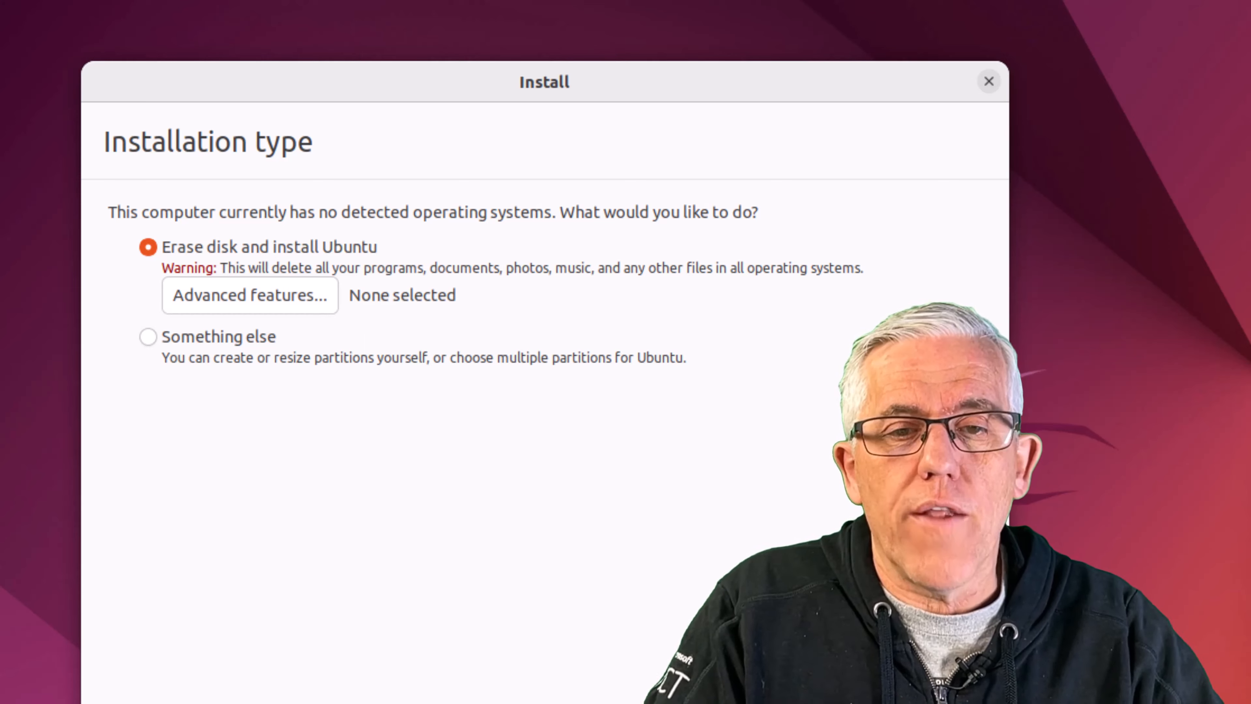
key(Return)
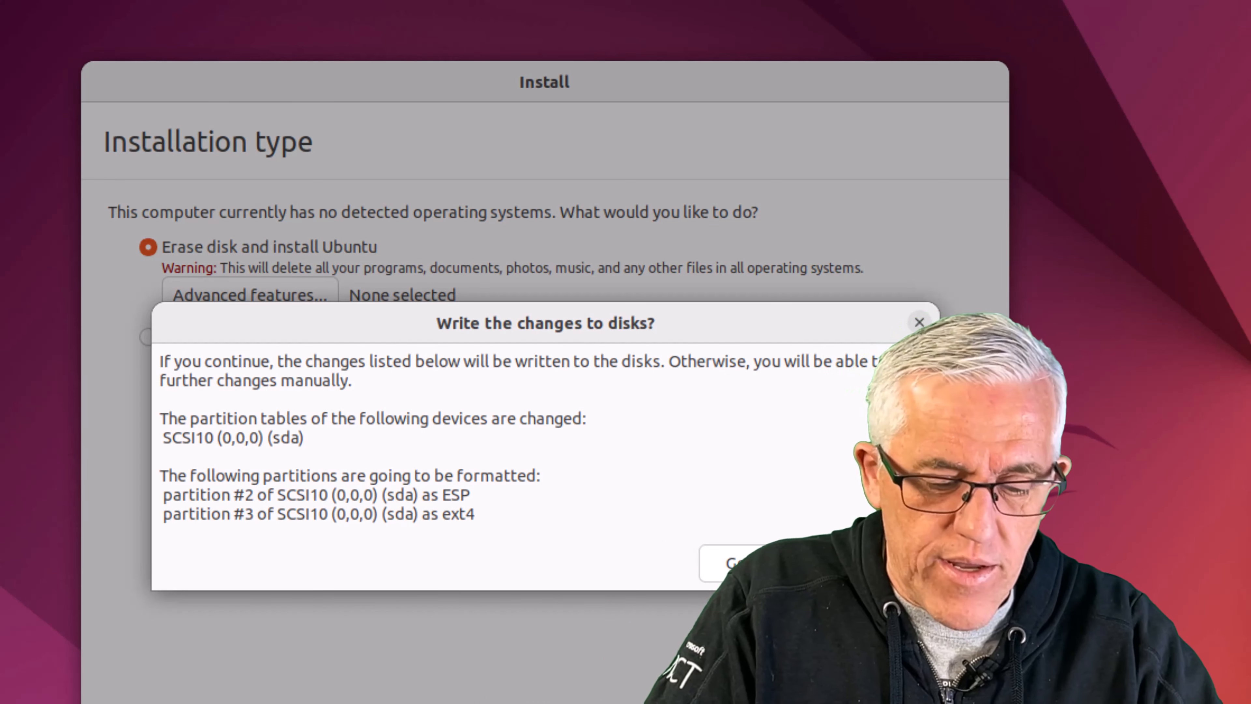
key(Escape)
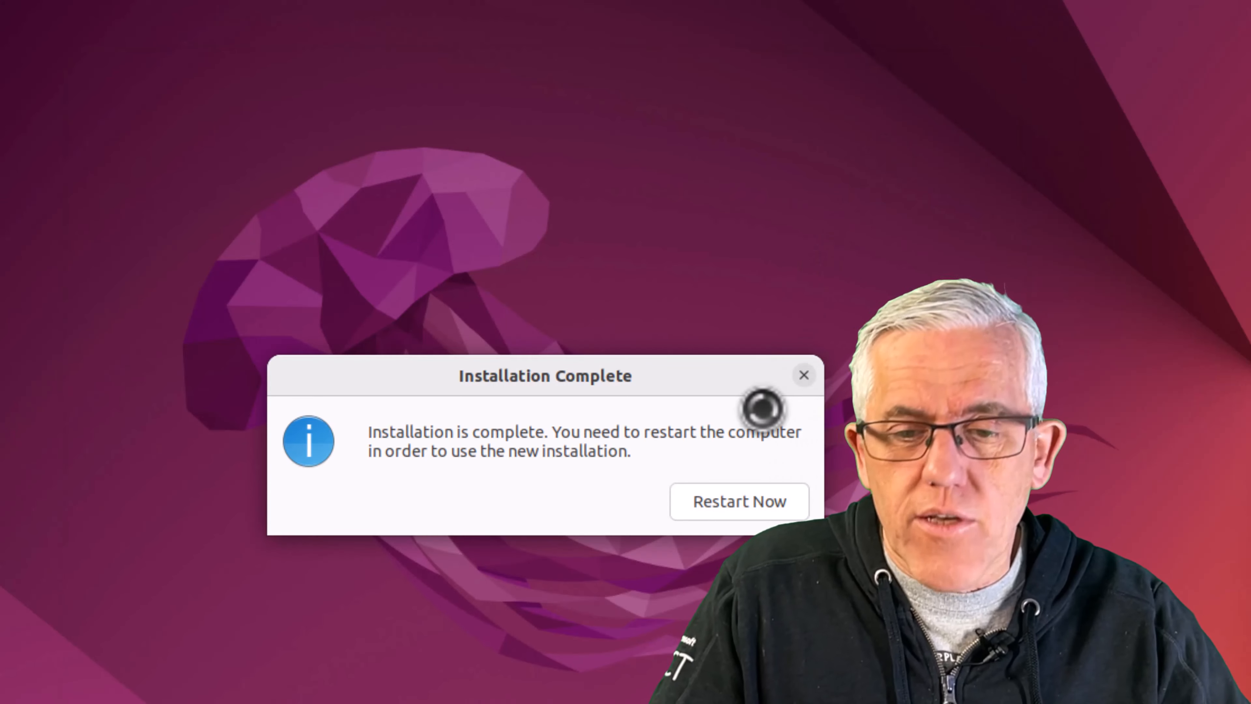
click(728, 503)
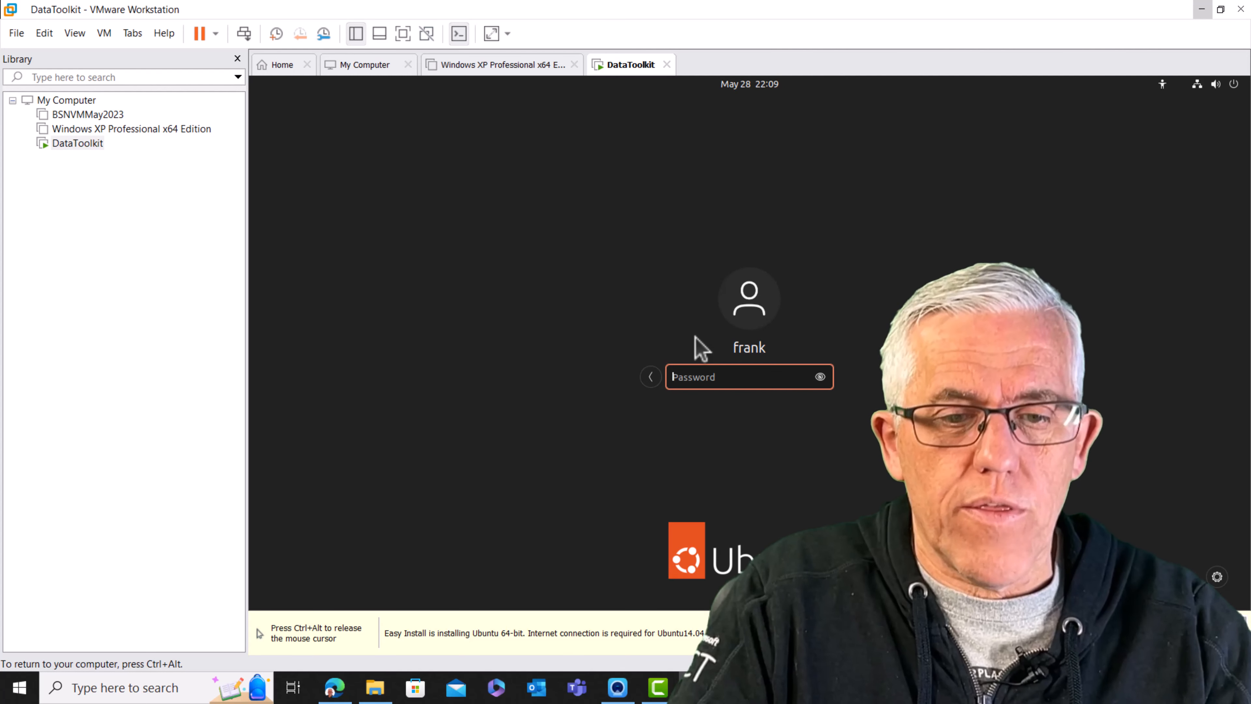
Enter the account password on the Ubuntu login screen and sign in
text(********)
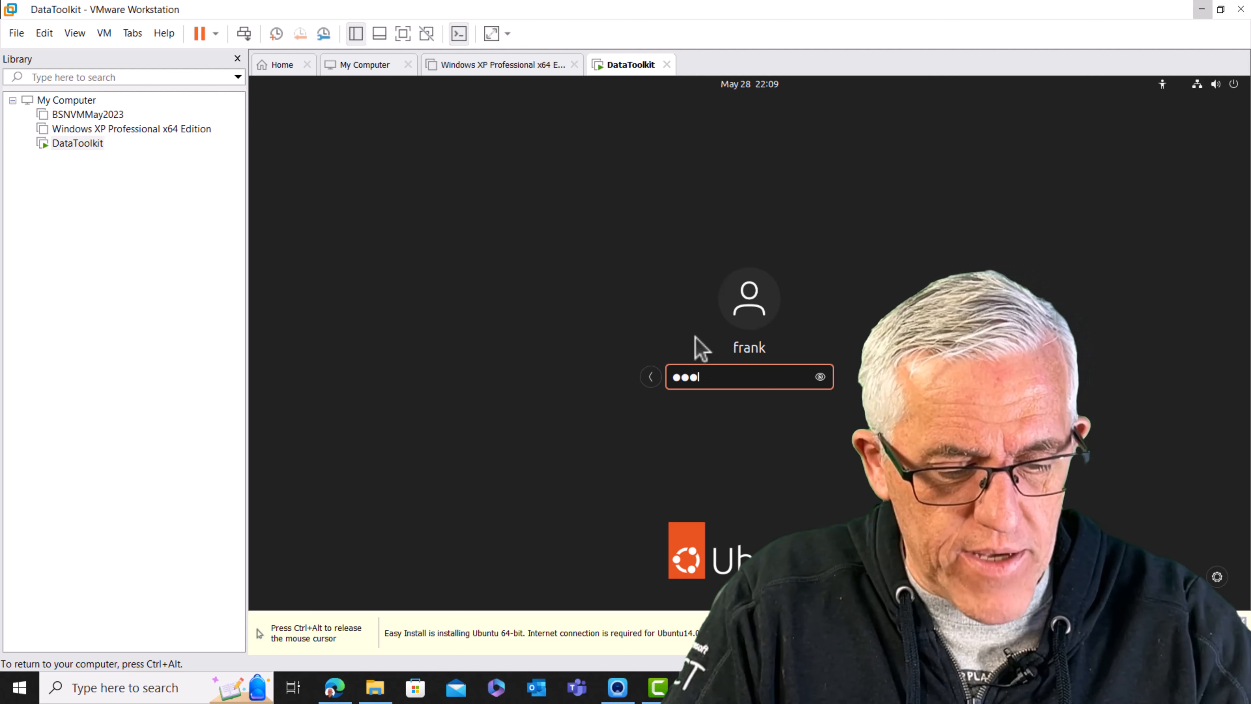
text(*******)
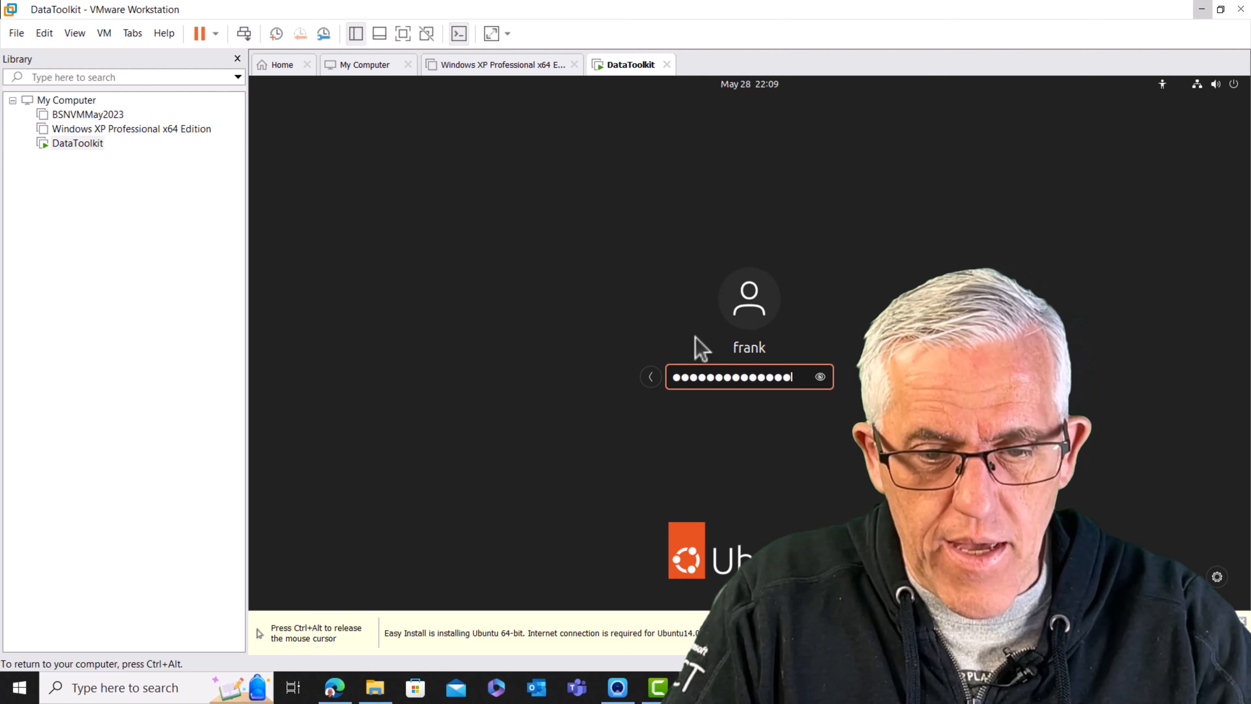
key(Return)
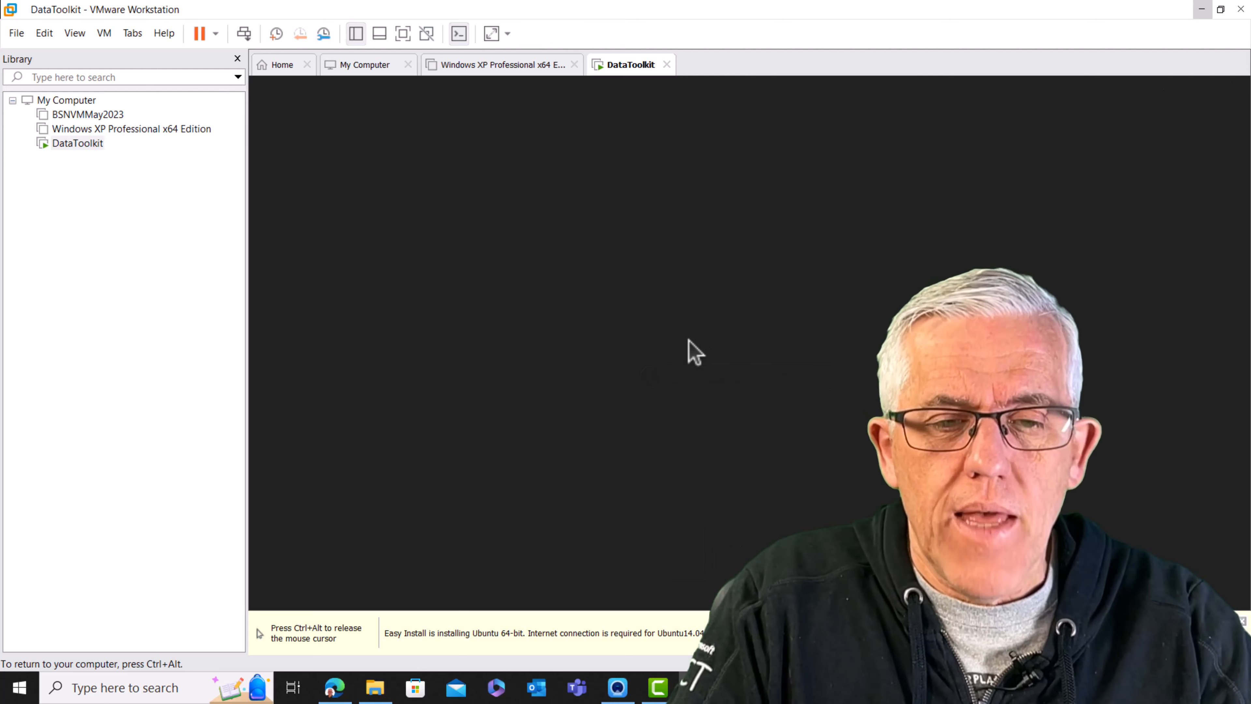